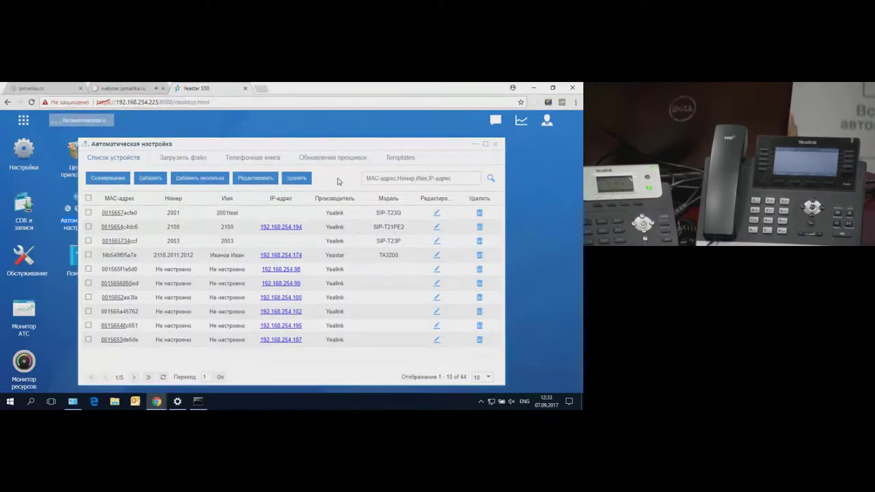
- Search the device list for the MAC fragment 4ade and open the matching Yealink SIP-T46G for editing
click(371, 178)
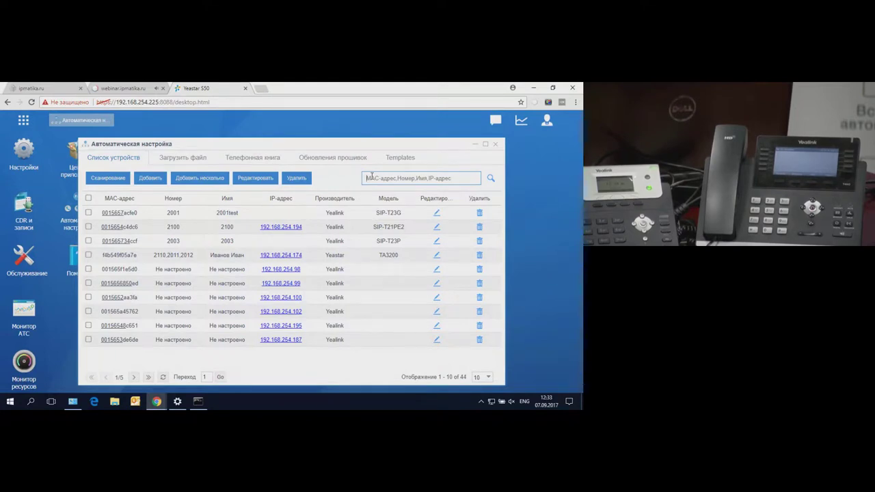
text(4d)
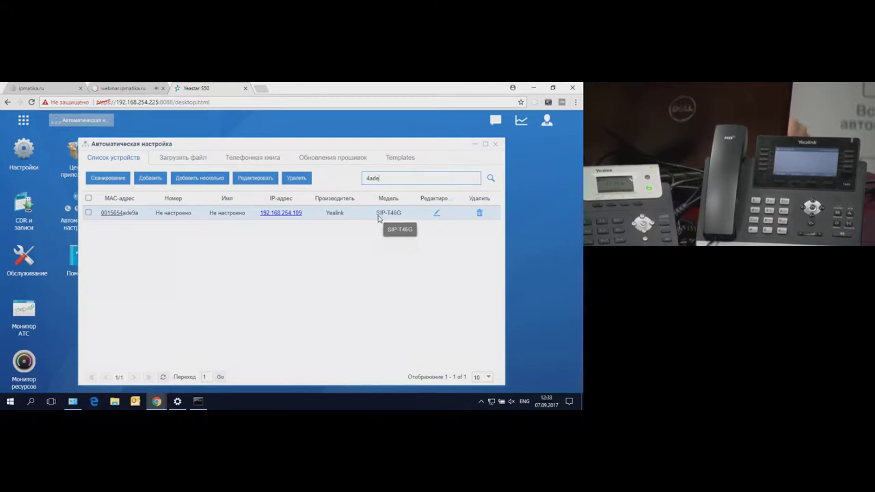
click(438, 216)
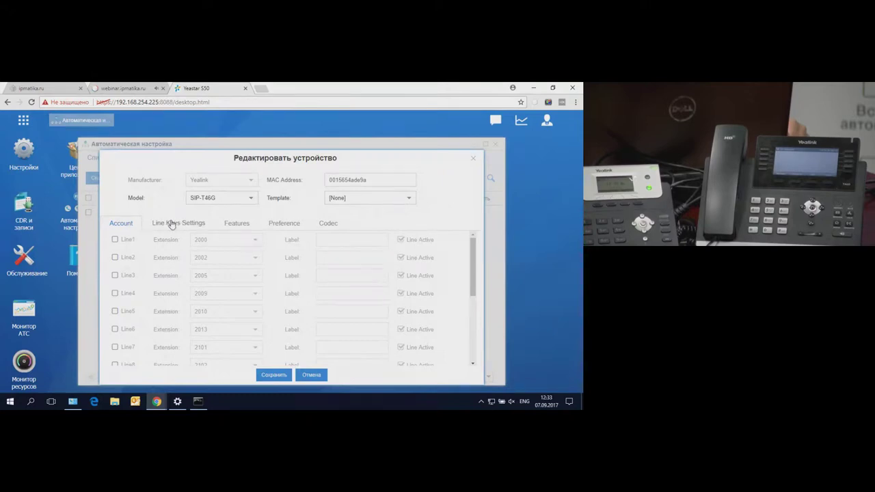
- Enable Line1 on the SIP-T46G and assign it extension 2103
click(115, 239)
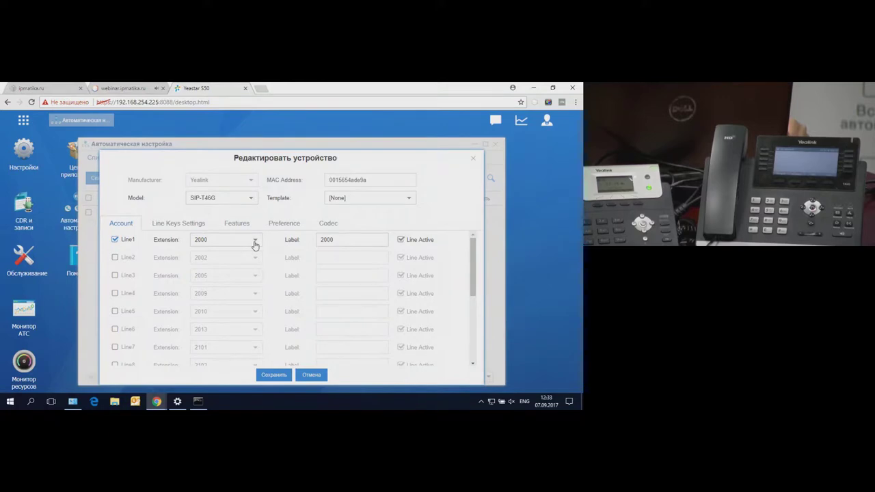
click(254, 244)
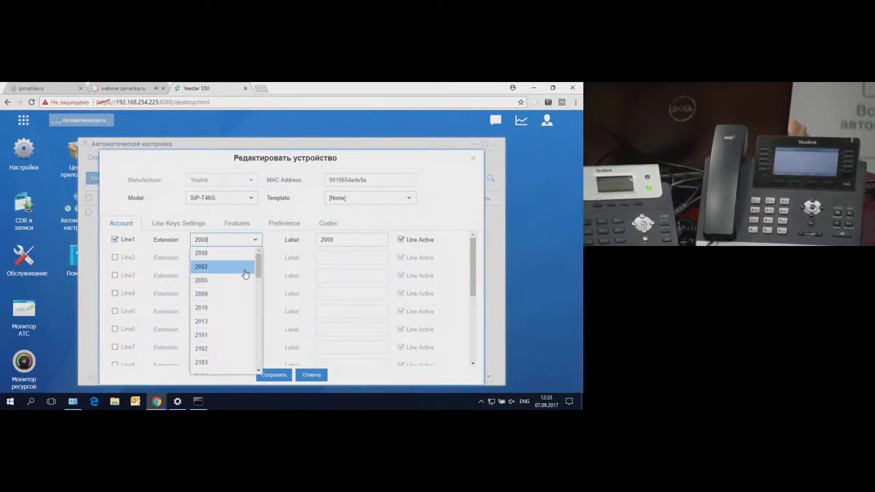
click(231, 364)
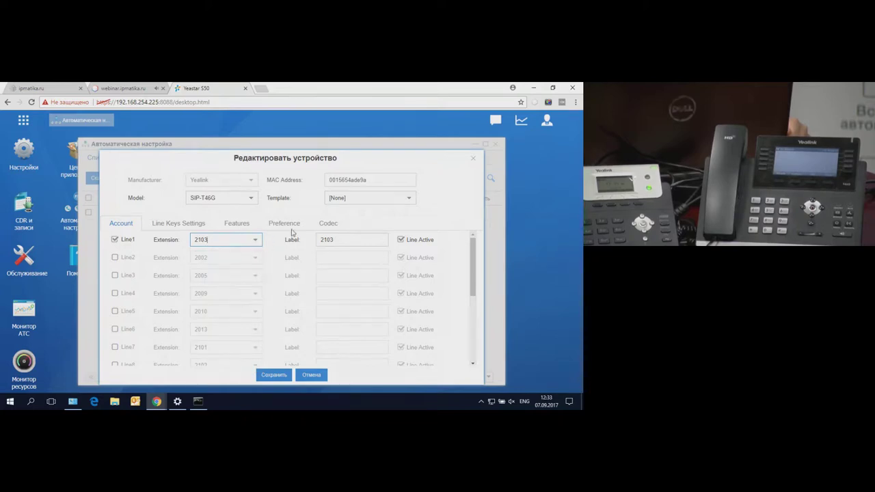
- Enable LineKey2 in the phone's line key settings and set its type to BLF
click(189, 224)
click(115, 269)
click(225, 271)
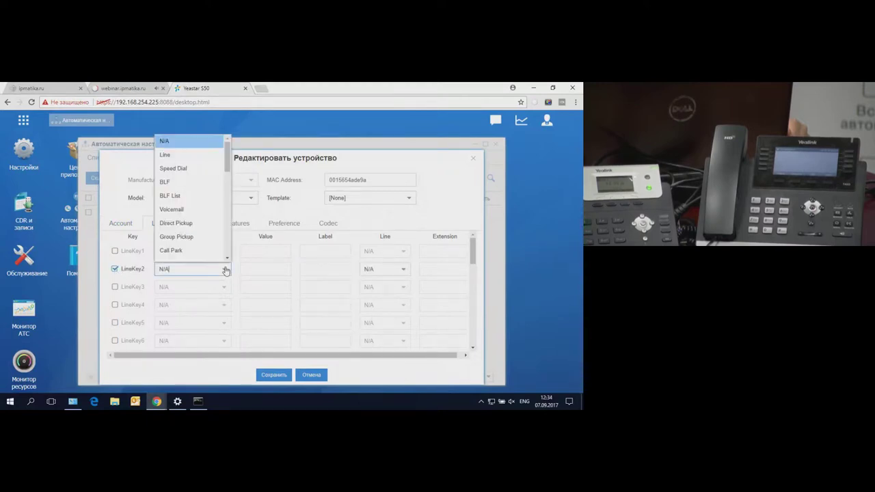
click(199, 189)
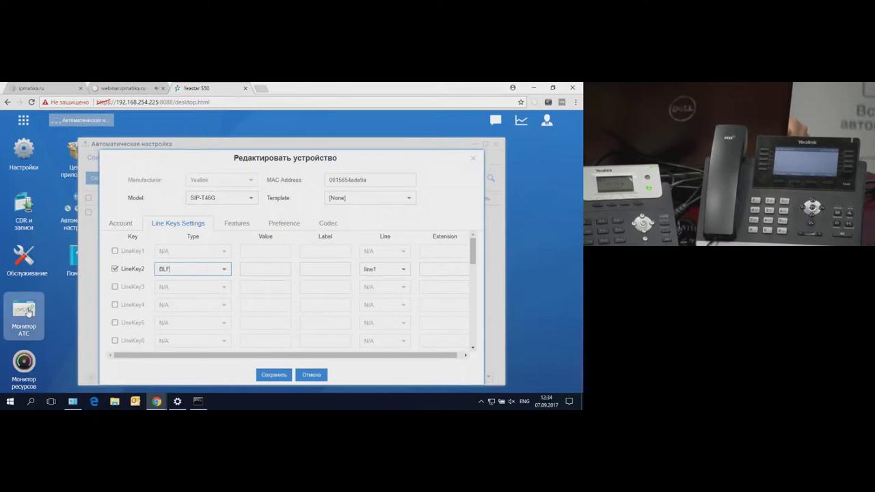
- Check the extensions in the PBX monitor, close it, and enter 2001 as LineKey2's value along with a label
click(26, 311)
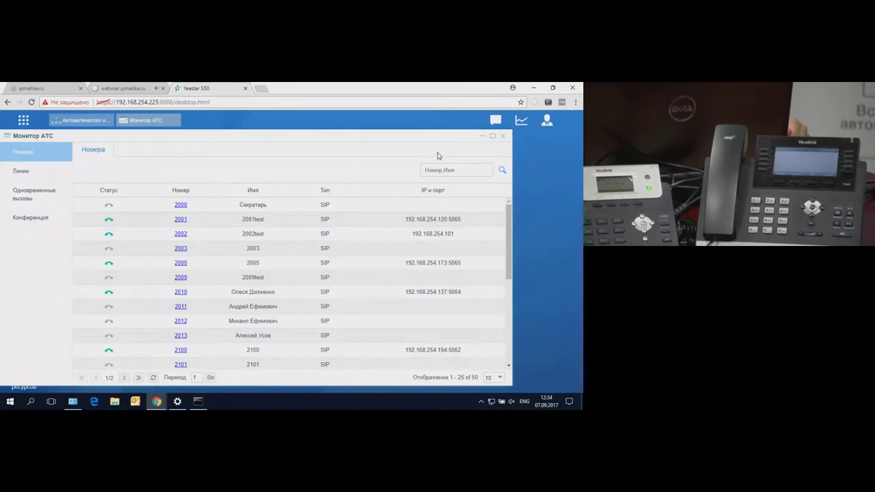
click(504, 137)
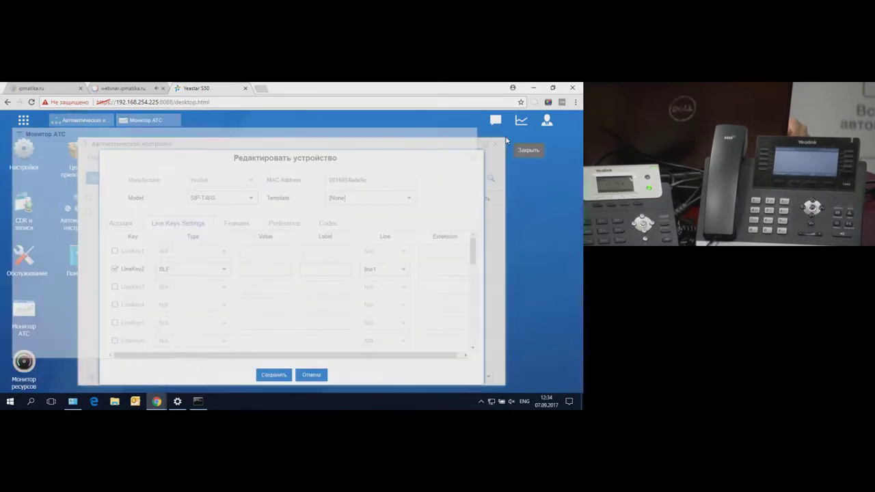
click(256, 270)
text(2001)
click(306, 269)
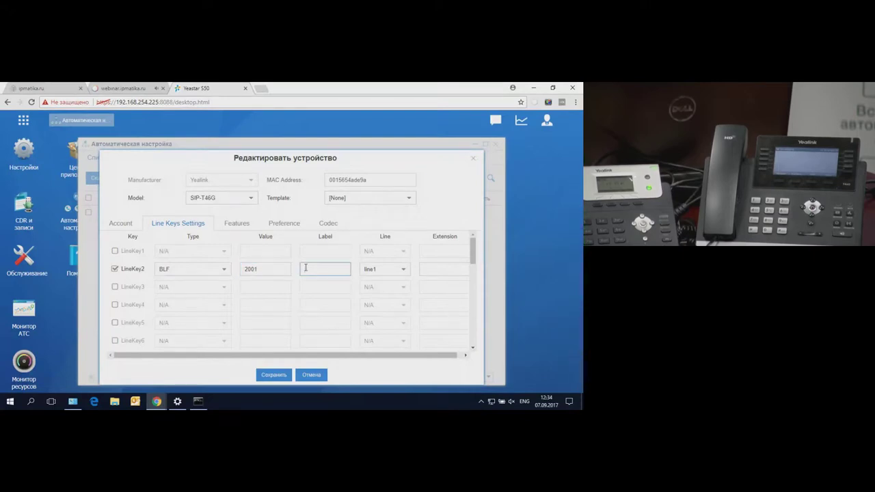
text(2)
- Set the phone's language preference to Russian
click(232, 224)
click(280, 223)
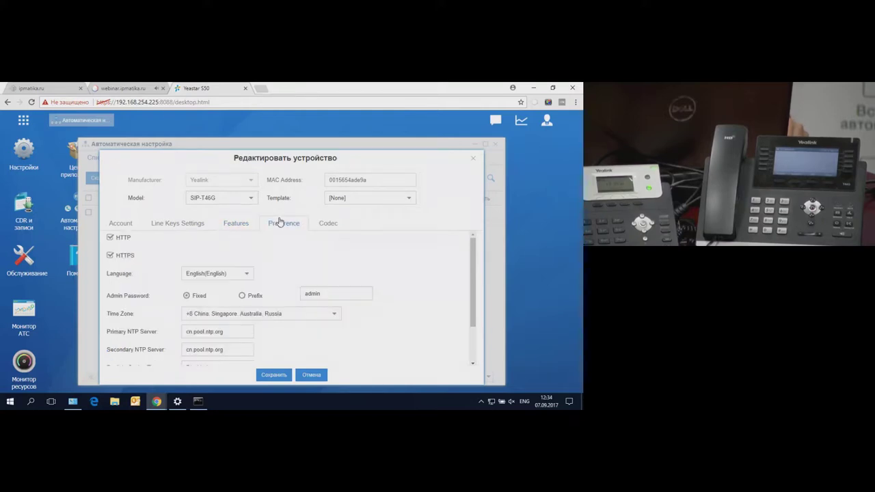
click(249, 275)
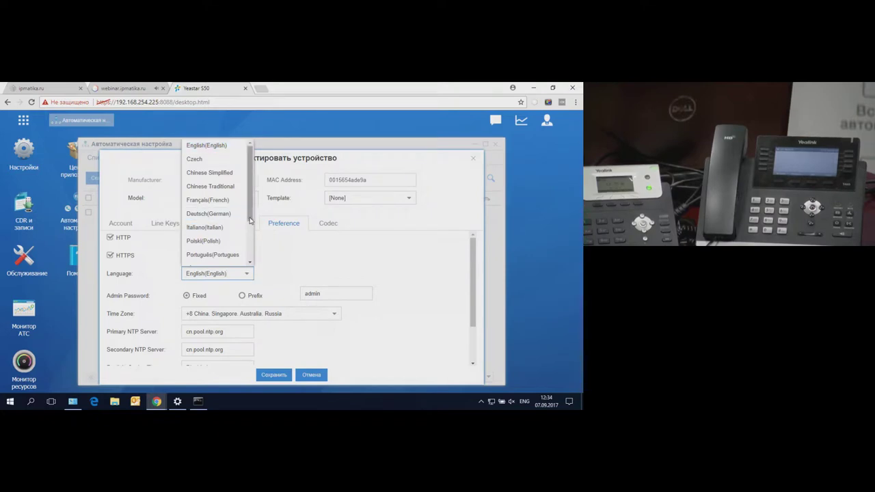
scroll(250, 226, down, 1)
drag(250, 226, 246, 262)
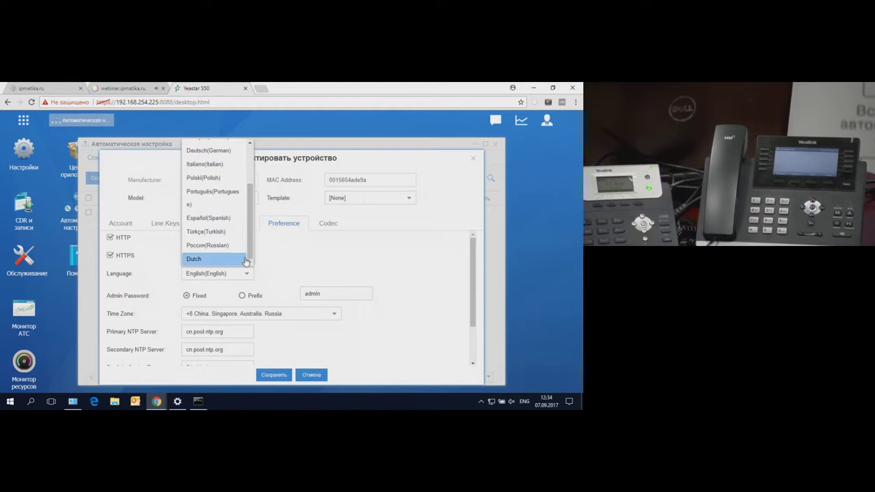
click(204, 245)
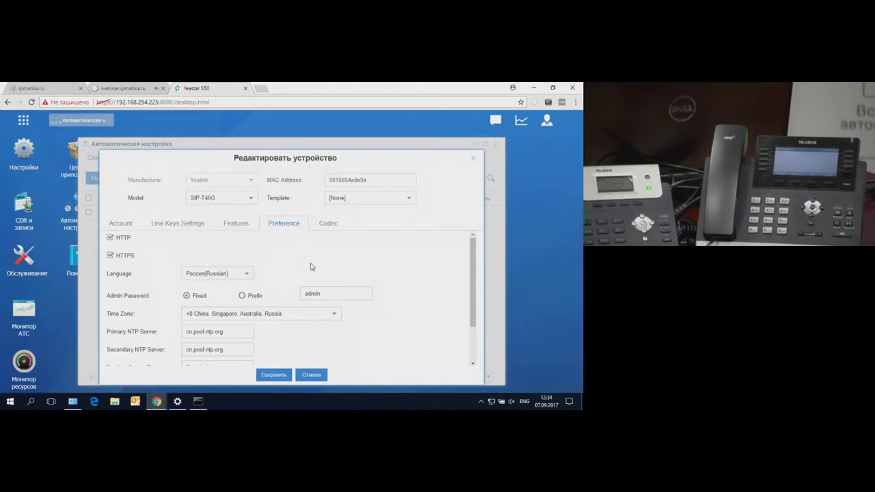
- Set the phone's time zone to +3 East Africa Time, Iraq, Russia
click(335, 316)
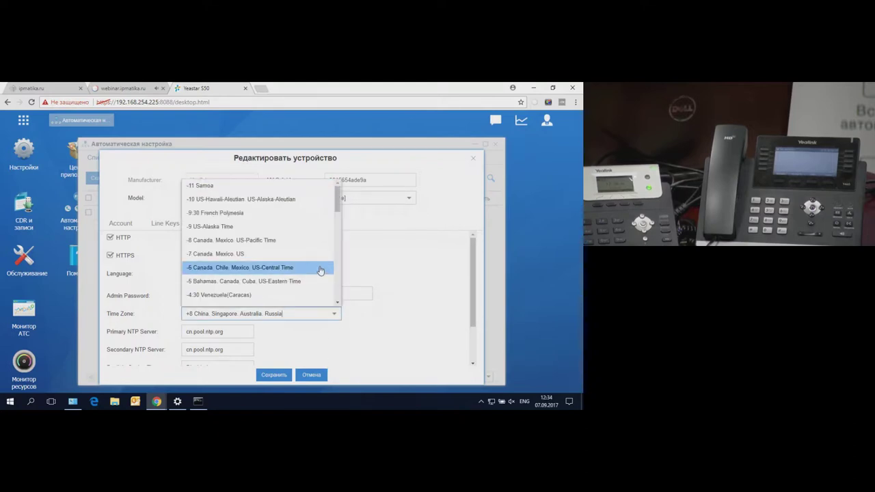
click(337, 303)
scroll(337, 304, down, 3)
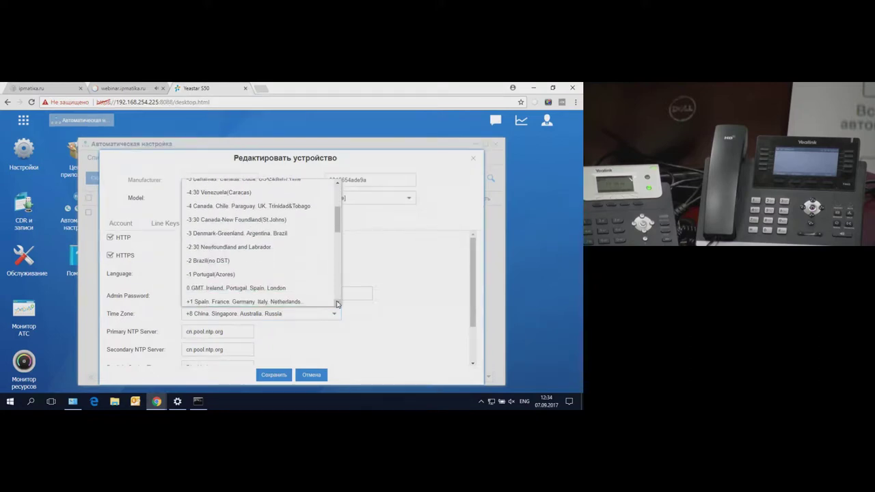
scroll(337, 303, down, 2)
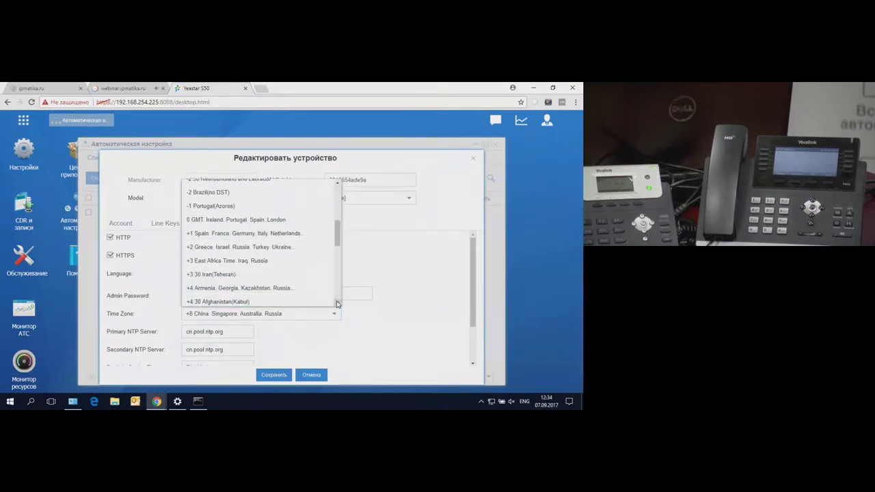
scroll(337, 303, down, 1)
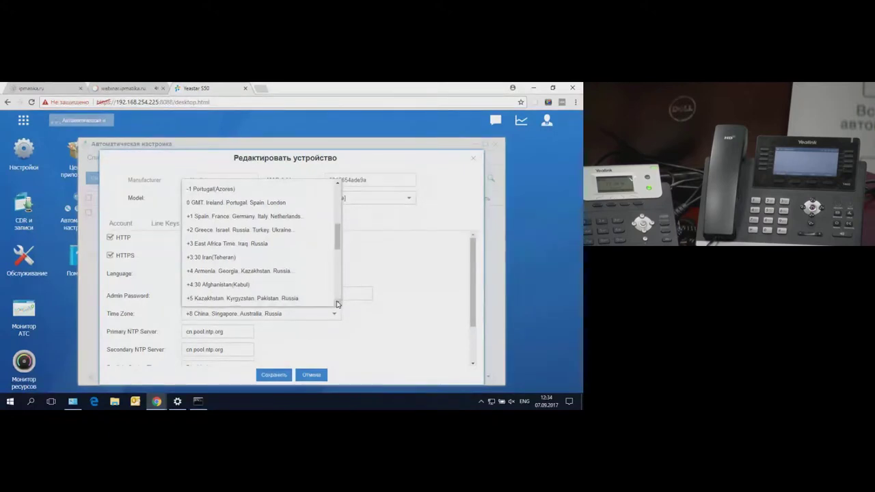
click(304, 250)
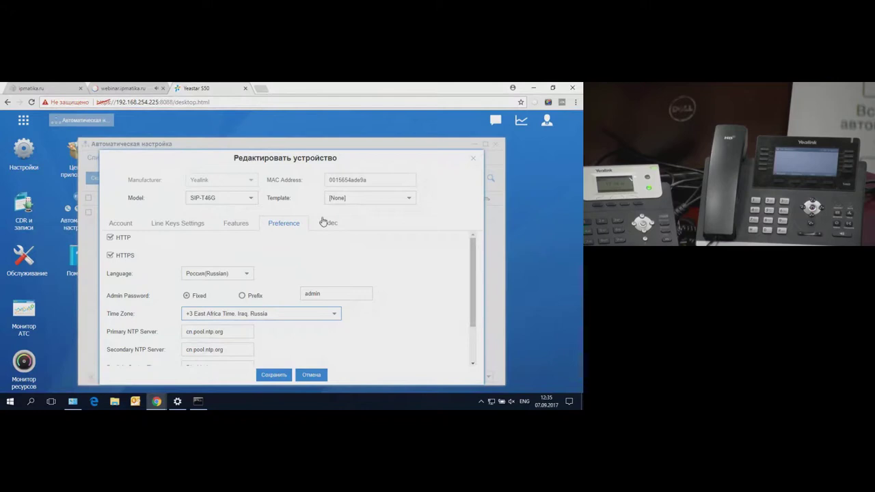
- Move the G722 codec to the top of the selected codecs, and save the device with an immediate reboot
click(324, 222)
click(304, 296)
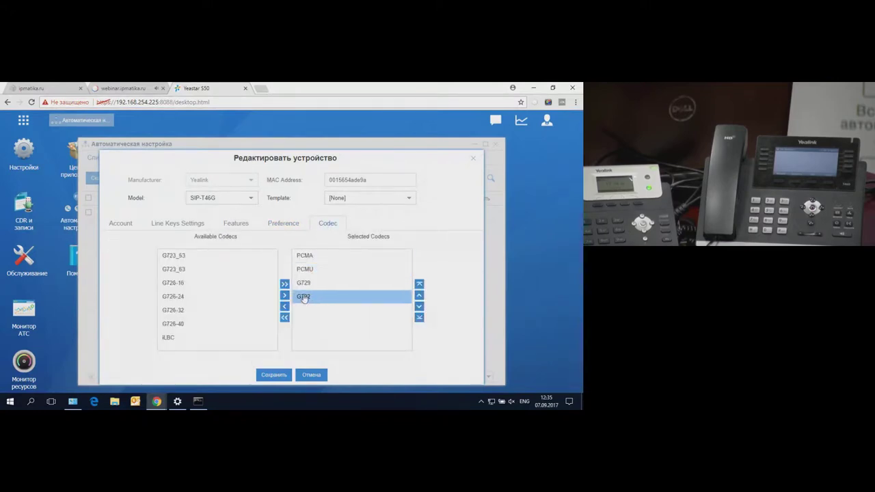
click(319, 296)
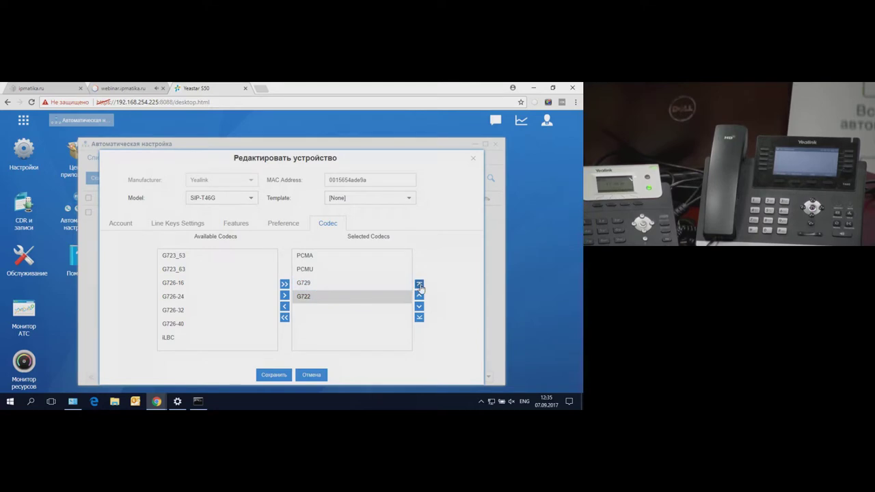
click(420, 285)
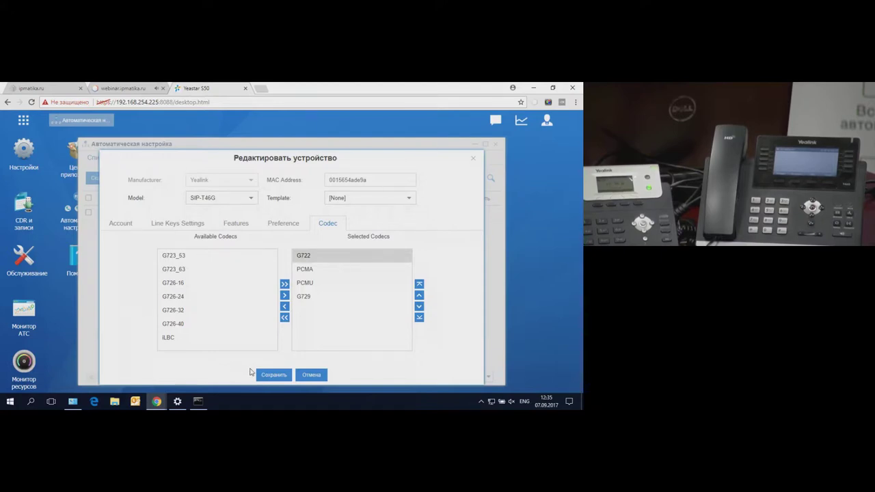
click(270, 375)
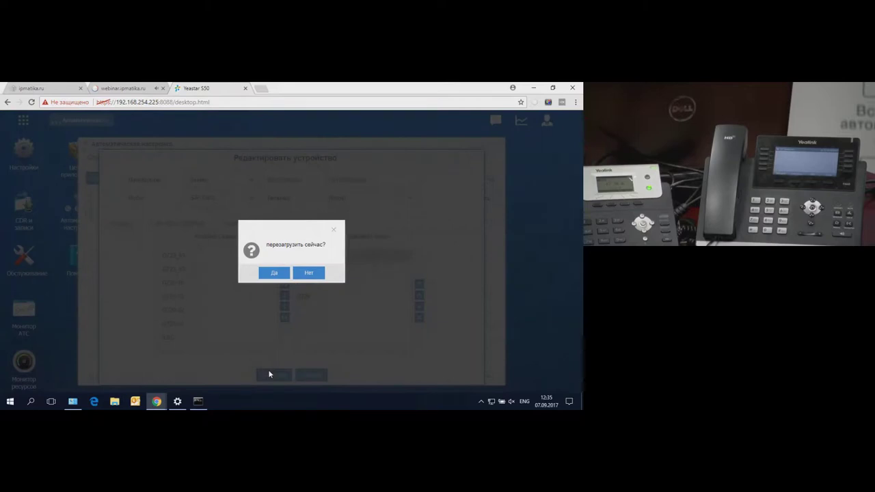
click(272, 274)
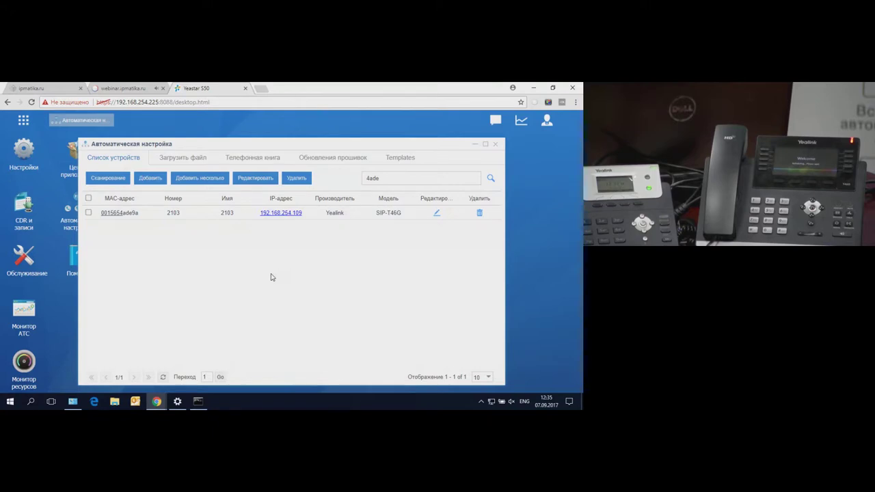
- Start an Ethernet packet capture on the LAN interface from the maintenance debugging tools
click(34, 261)
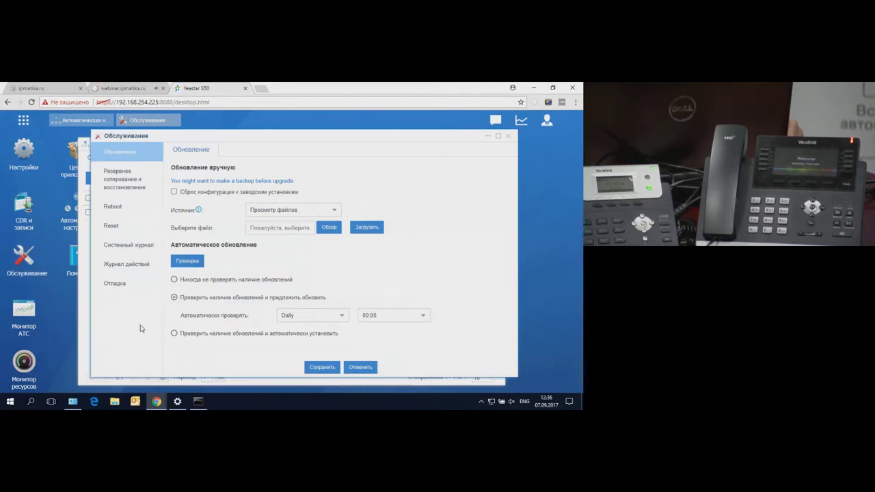
click(113, 283)
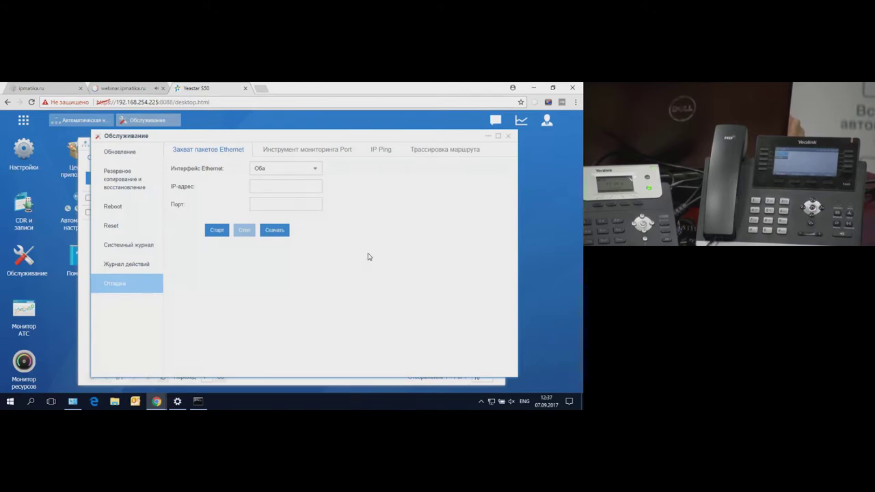
click(313, 170)
click(301, 195)
click(220, 233)
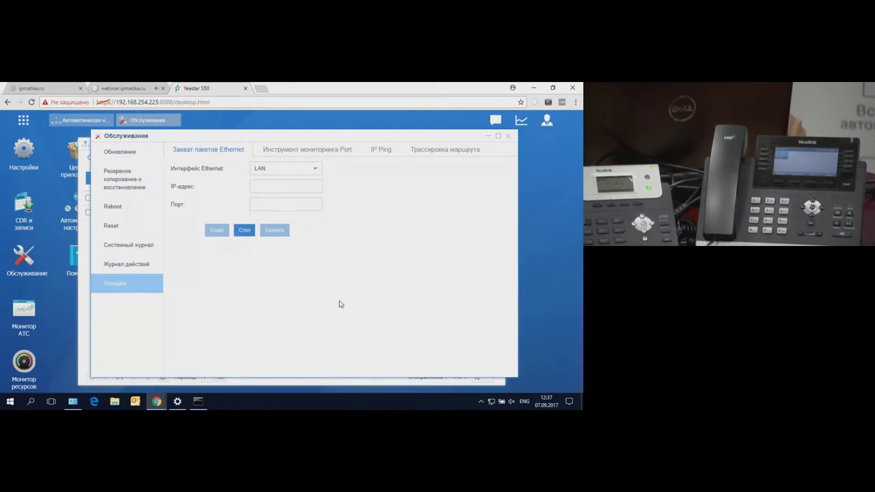
- Enable Line2 on the SIP-T46G in the auto-provisioning device list and assign extension 2138 to it
click(84, 320)
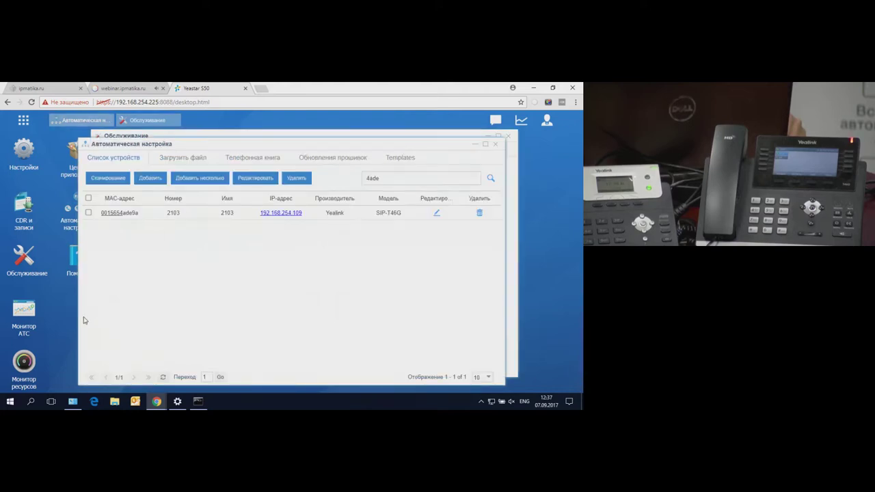
click(438, 215)
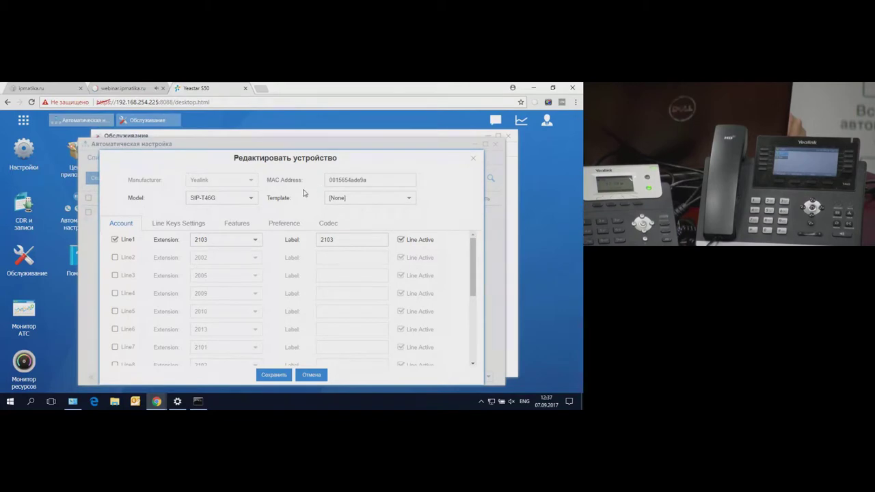
click(114, 258)
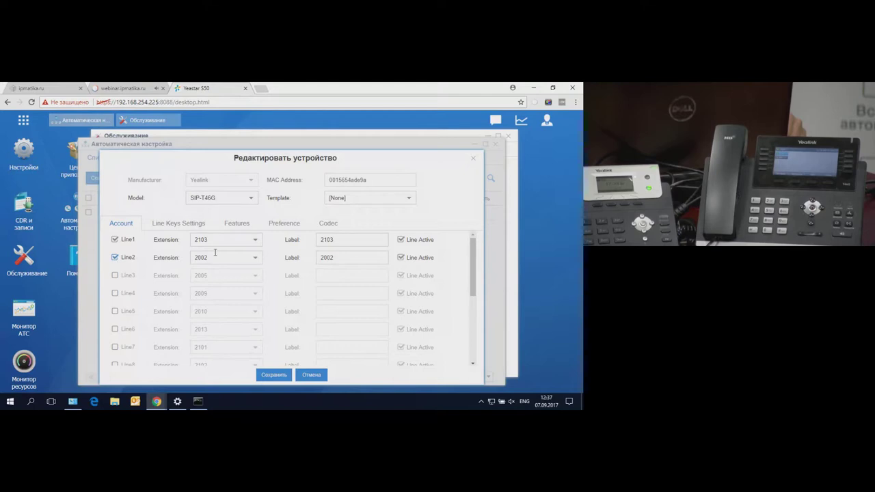
click(256, 260)
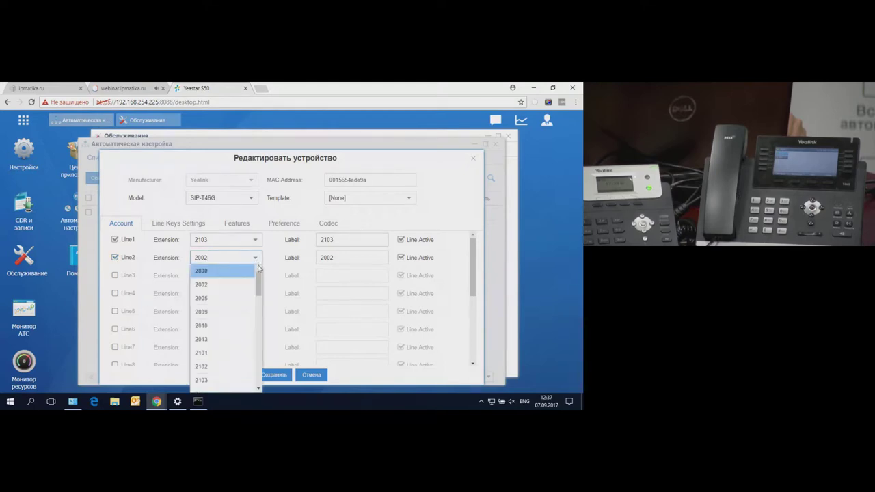
drag(260, 276, 253, 371)
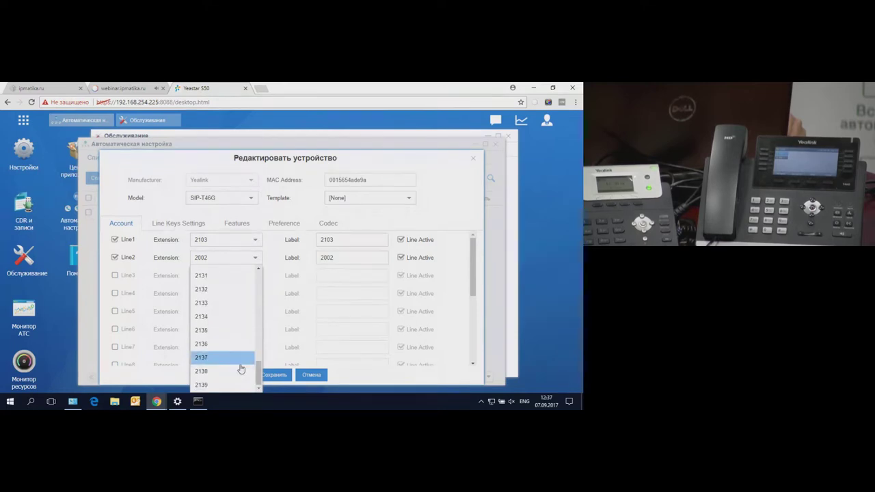
click(236, 372)
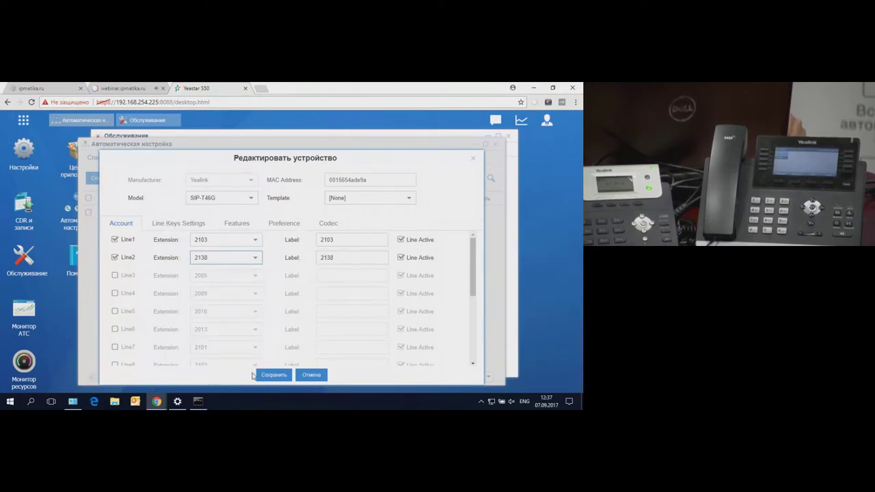
- Save the device with an immediate reboot, and bring the Ethernet packet capture window back to the front
click(272, 376)
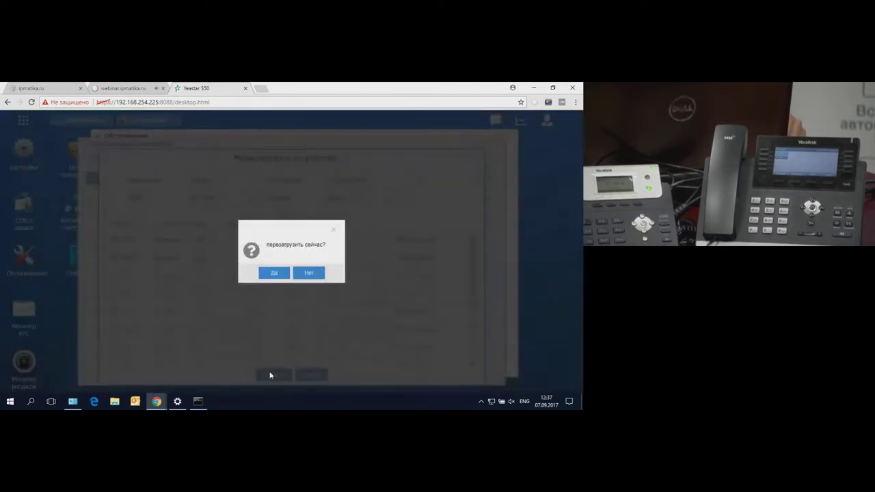
click(273, 274)
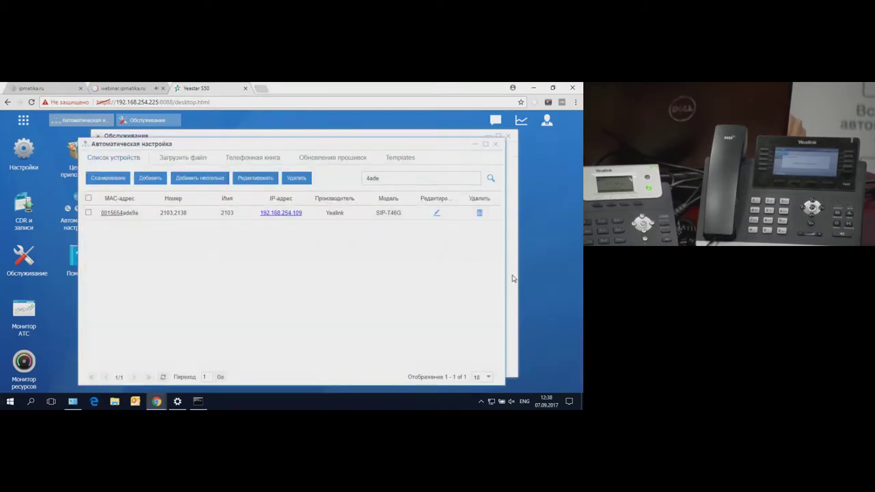
click(513, 278)
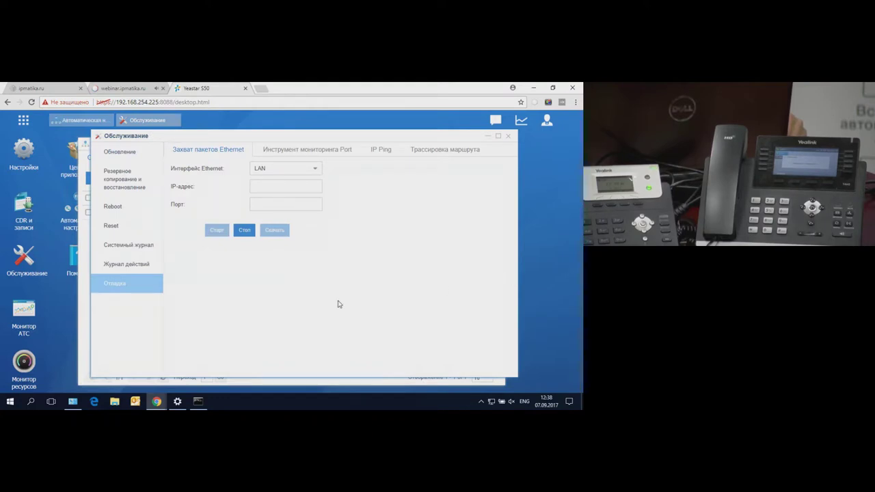
click(8, 403)
text(wi)
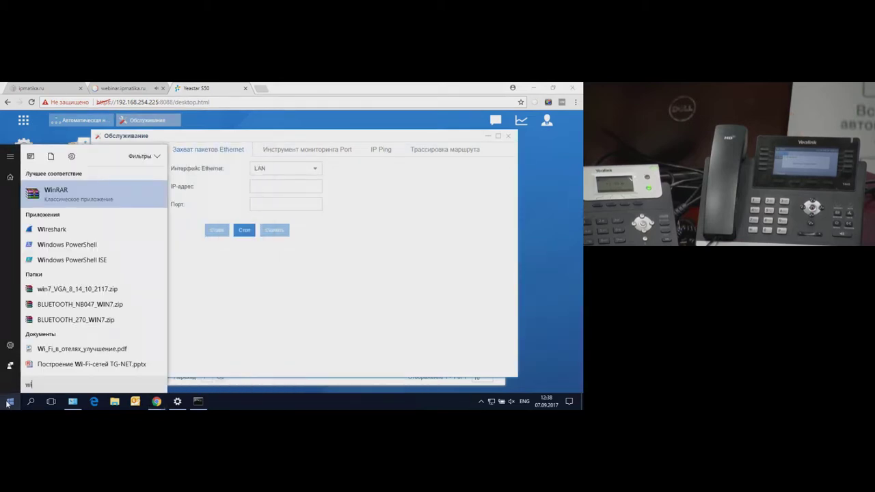
text(er)
key(BackSpace)
key(BackSpace)
click(228, 303)
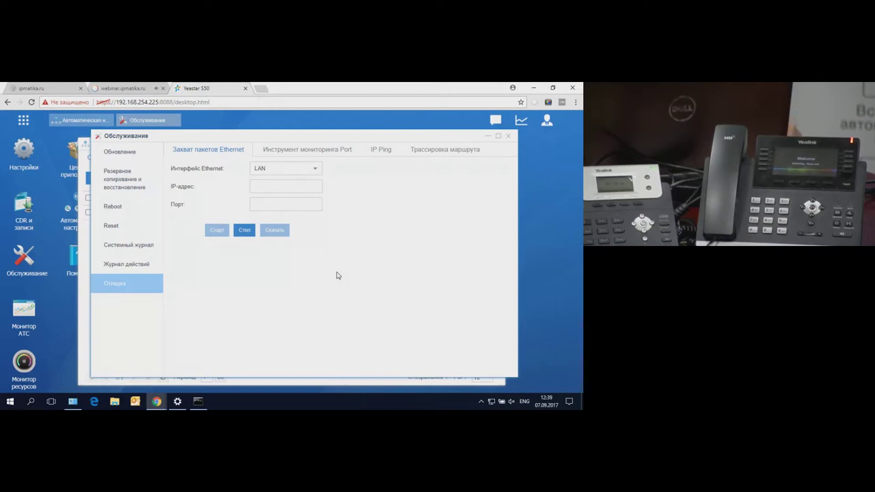
click(130, 88)
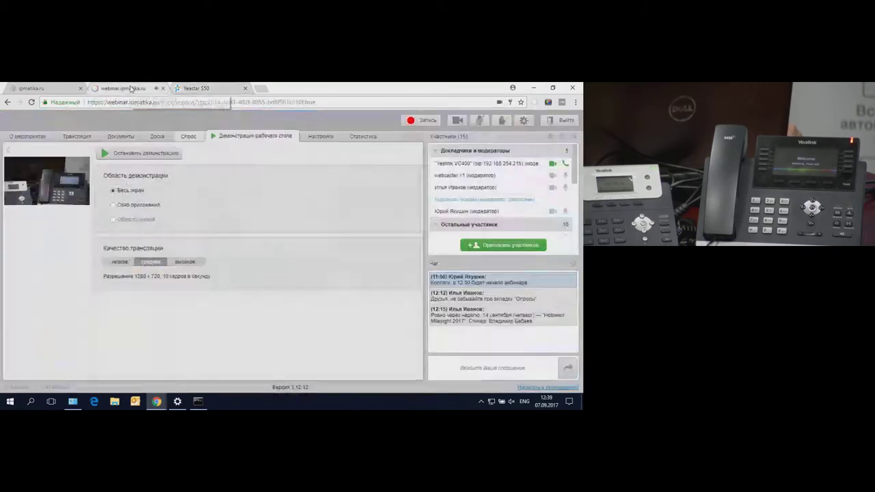
click(213, 92)
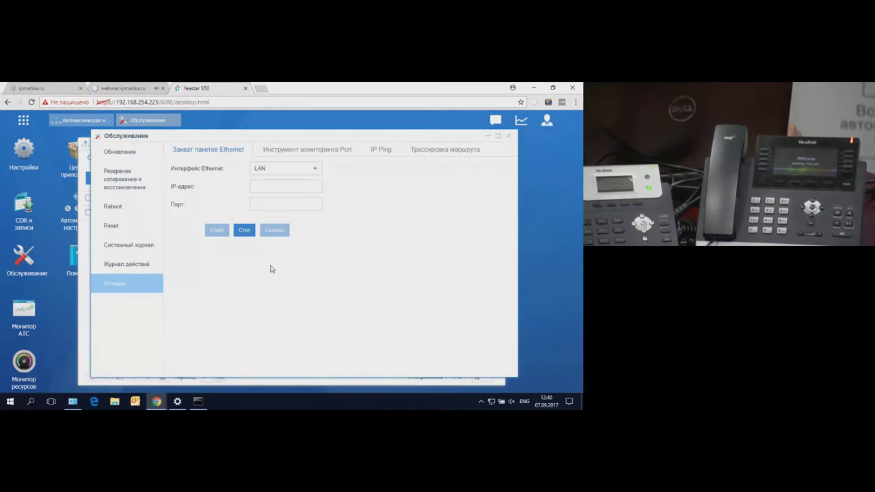
- Stop the Ethernet packet capture and download the captured file
click(247, 232)
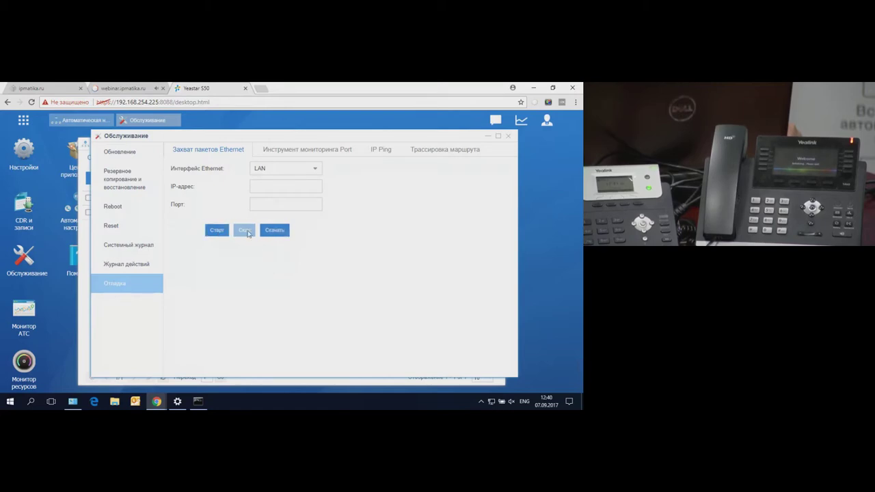
click(282, 232)
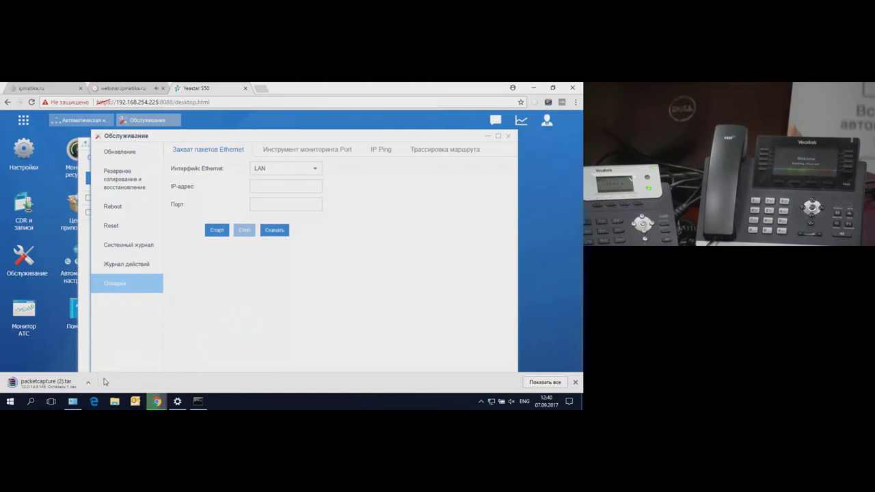
- Open the downloaded archive in WinRAR and load packetcapture1.pcap in Wireshark, dismissing the licence and update notices
click(70, 384)
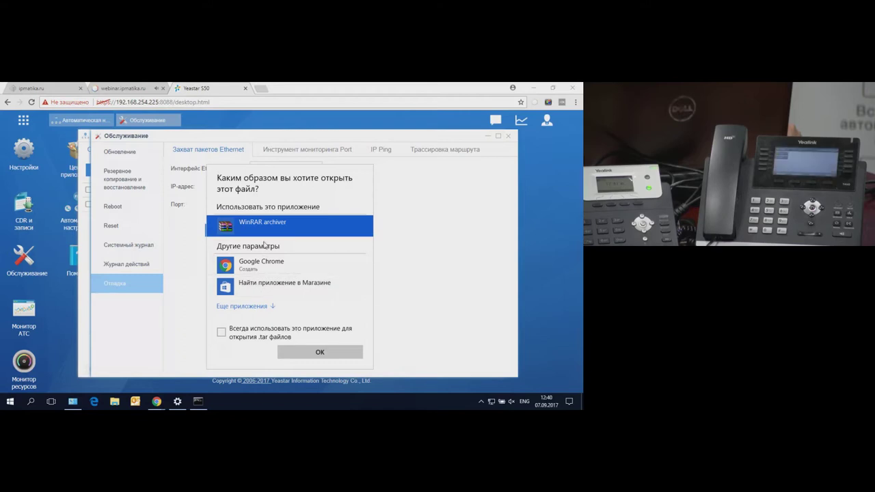
click(317, 354)
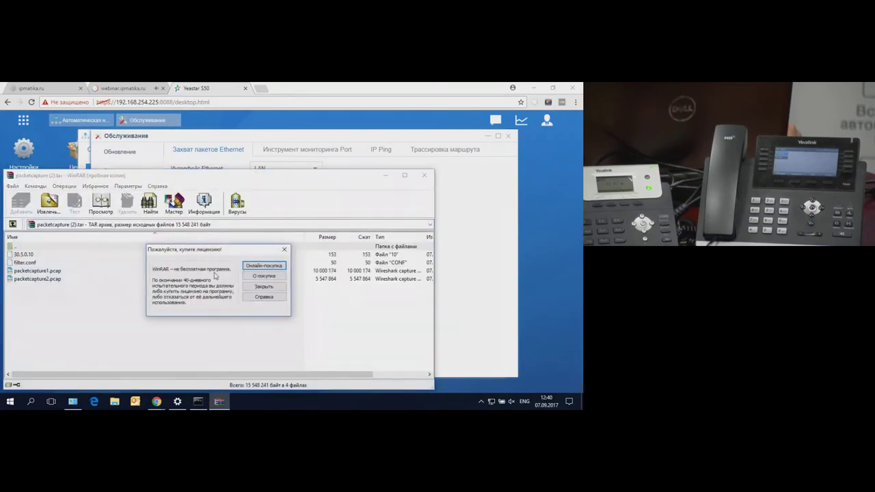
click(263, 287)
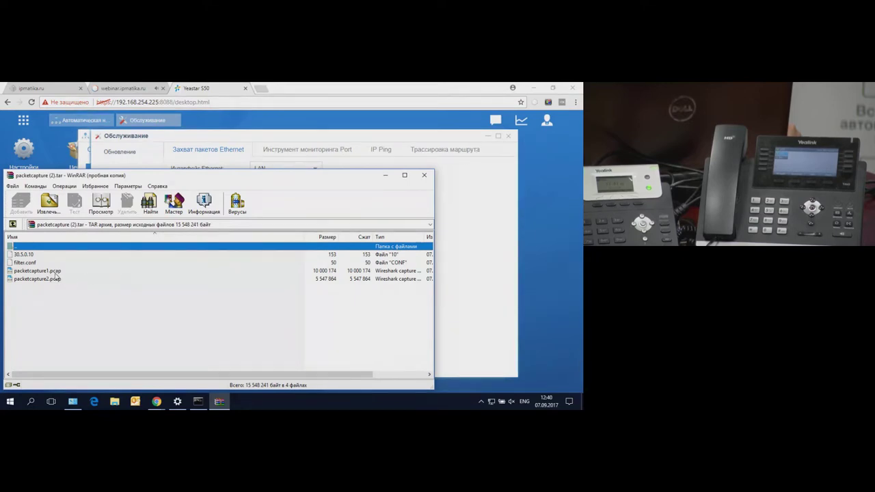
click(52, 273)
double_click(52, 273)
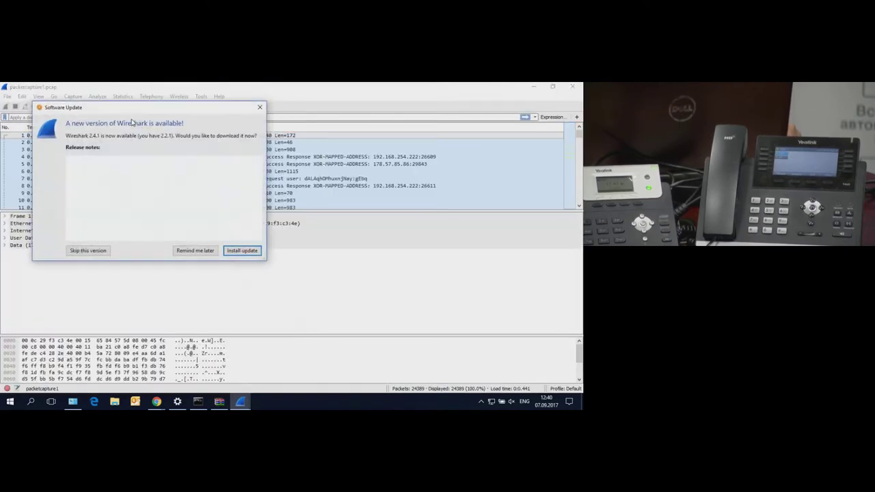
click(259, 107)
- Insert the suggested expression eth.addr == 00:00:5e:00:53:00 into the display filter
click(254, 115)
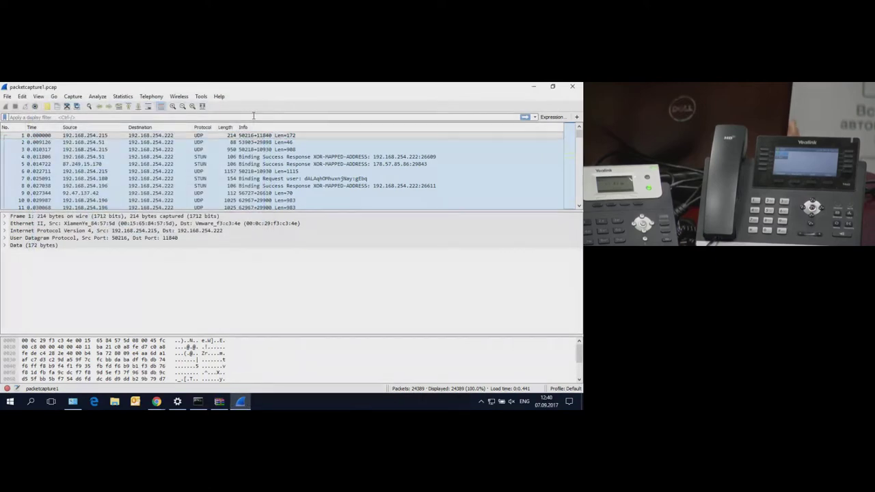
text(et)
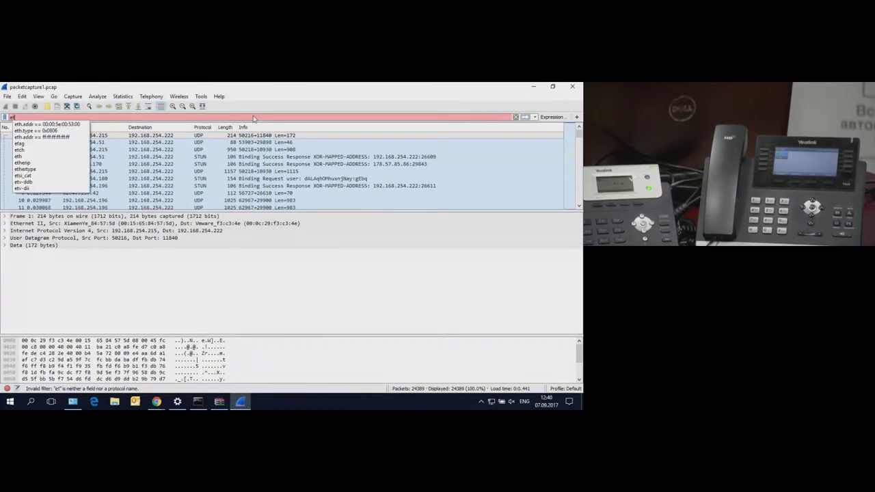
key(Down)
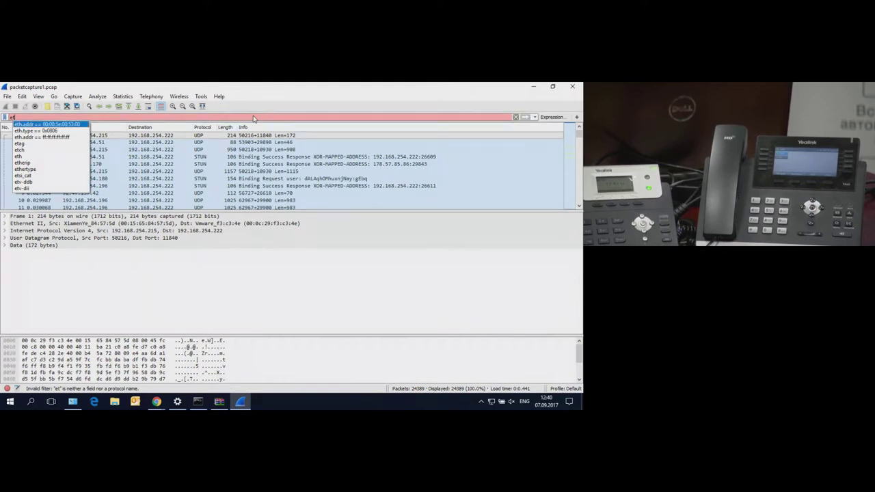
key(Up)
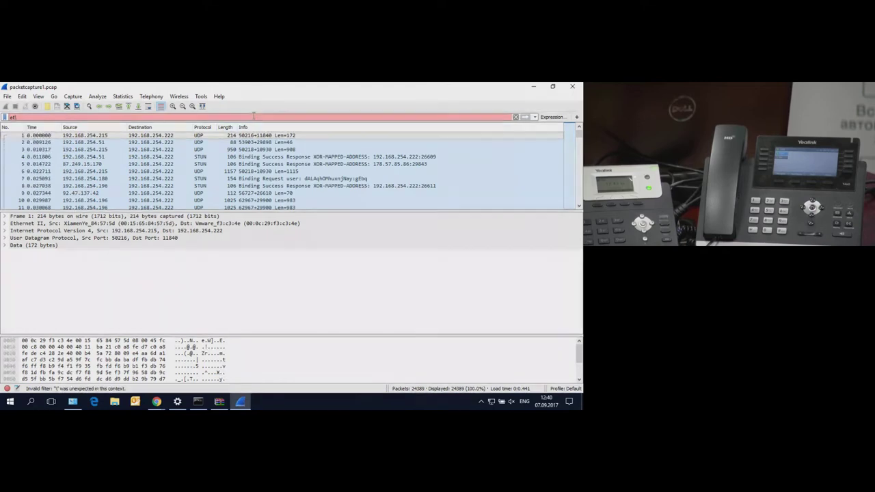
key(BackSpace)
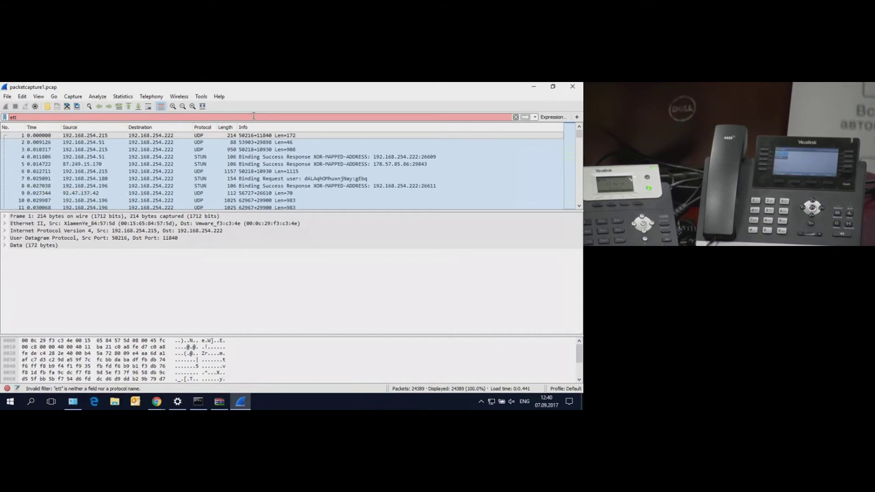
text(t)
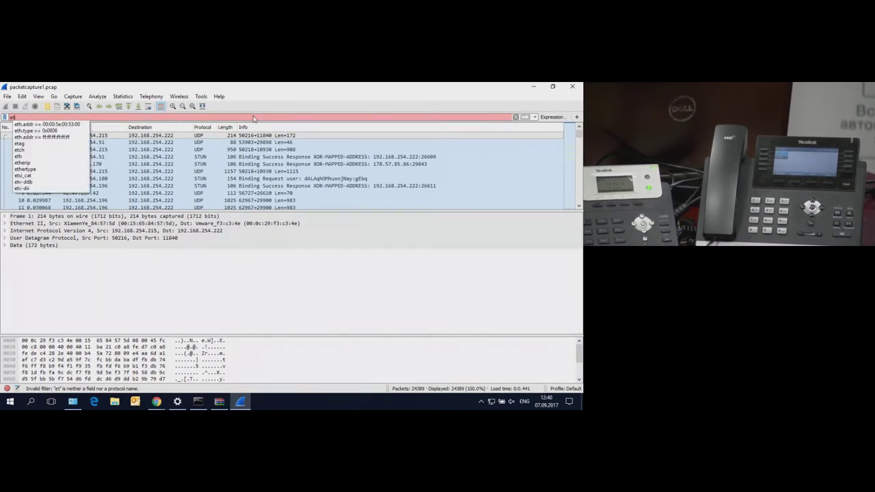
key(Down)
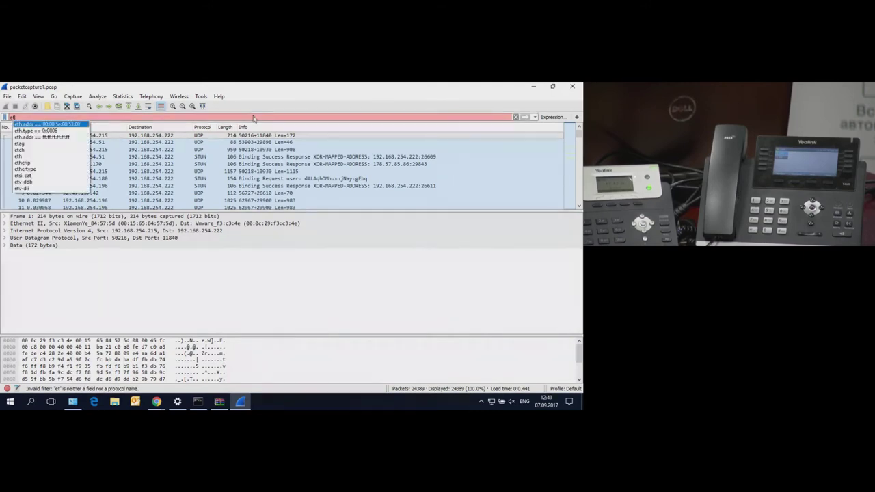
key(BackSpace)
text(t)
key(Down)
key(Return)
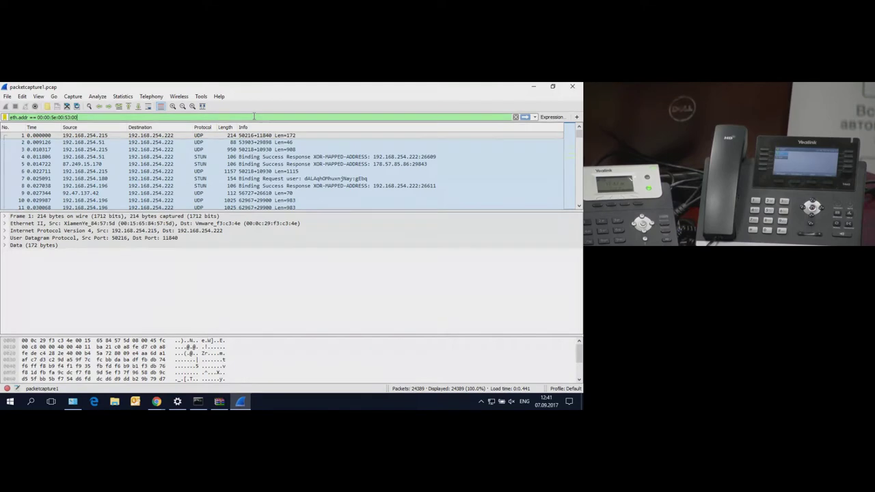
- Replace the MAC address in the display filter so the expression reads eth.addr == 00:15:65:4A:DE:9A
key(BackSpace)
key(BackSpace)
key(BackSpace)
key(BackSpace)
key(BackSpace)
key(BackSpace)
key(BackSpace)
key(BackSpace)
key(BackSpace)
key(BackSpace)
key(BackSpace)
key(BackSpace)
key(BackSpace)
key(BackSpace)
key(BackSpace)
key(BackSpace)
key(BackSpace)
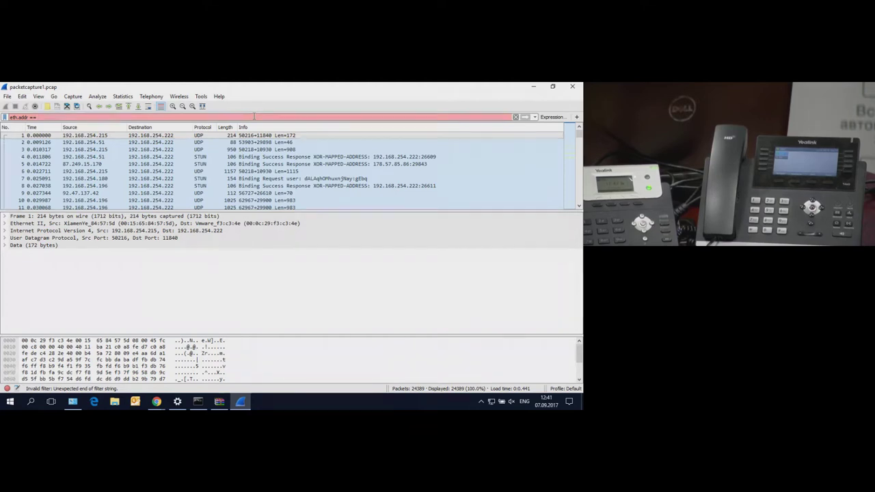
text(00:)
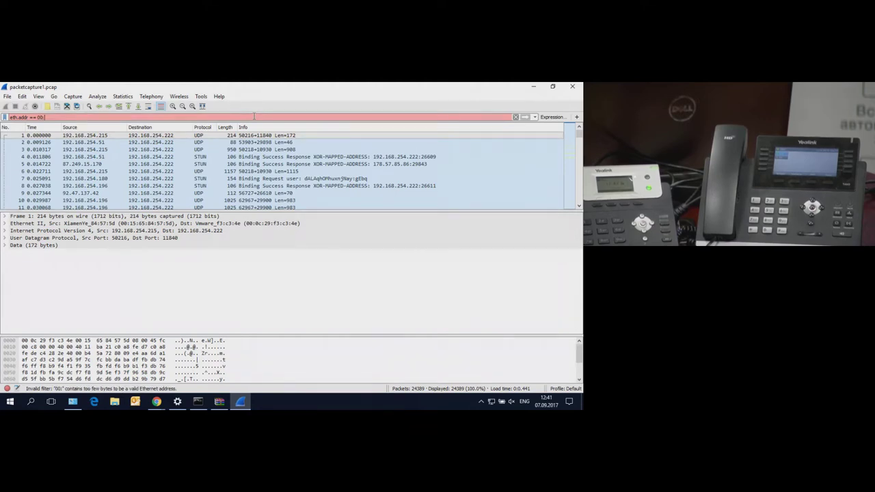
text(1)
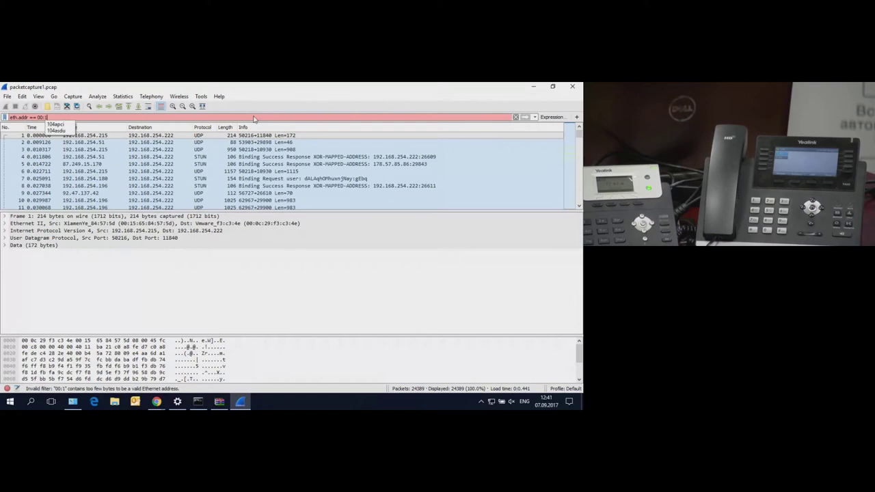
text(5)
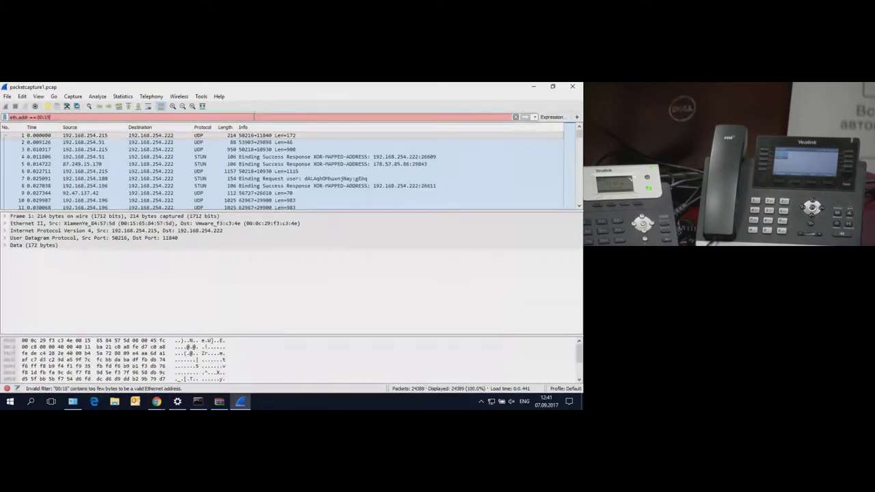
text(:)
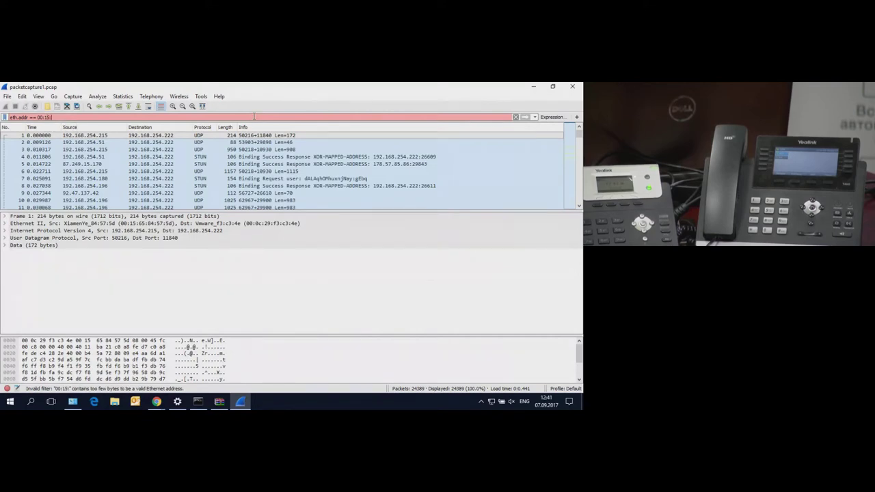
text(1)
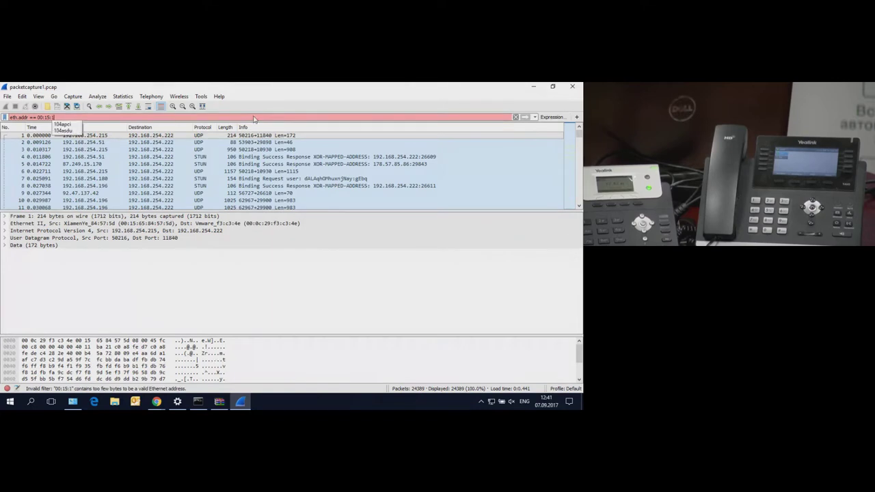
key(BackSpace)
text(65)
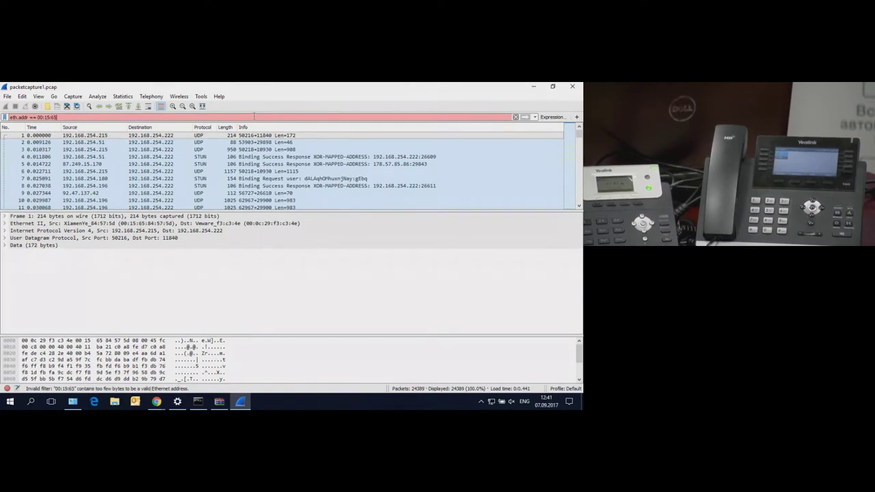
text(:)
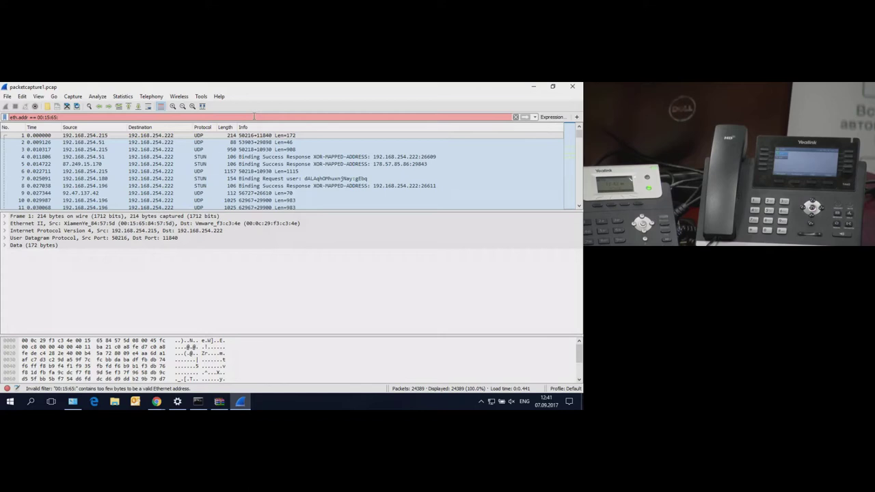
text(4A:)
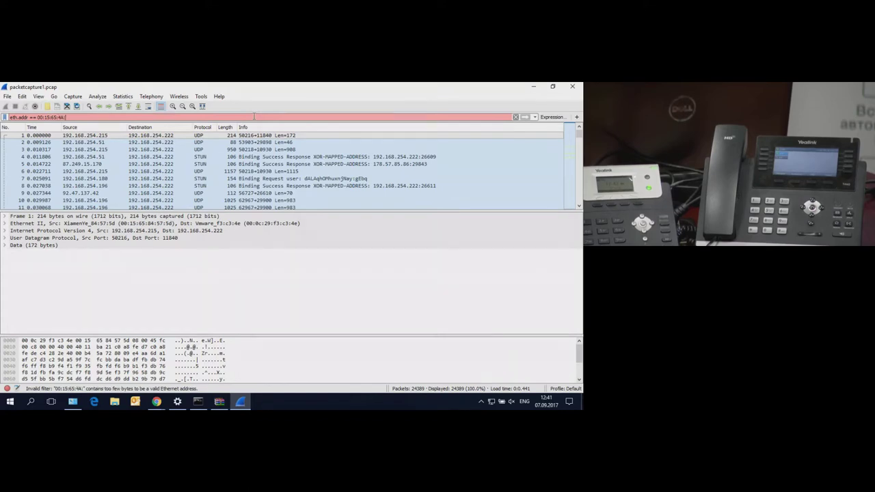
text(DE)
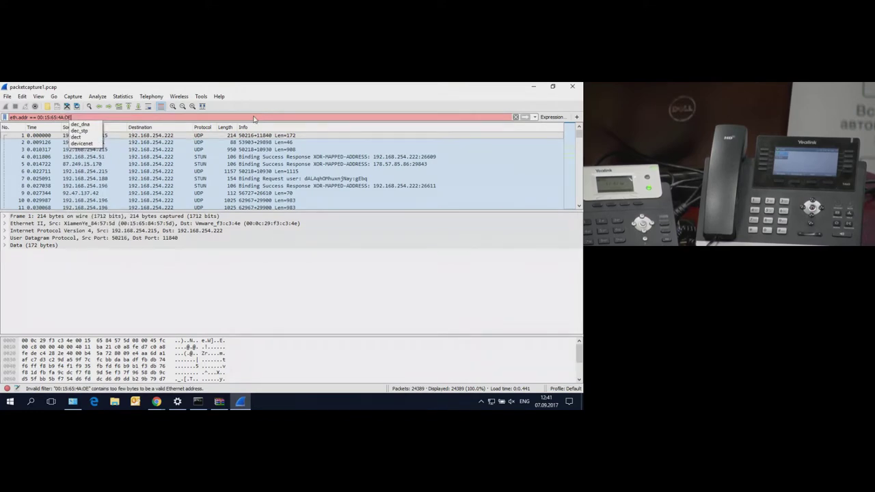
text(:9A)
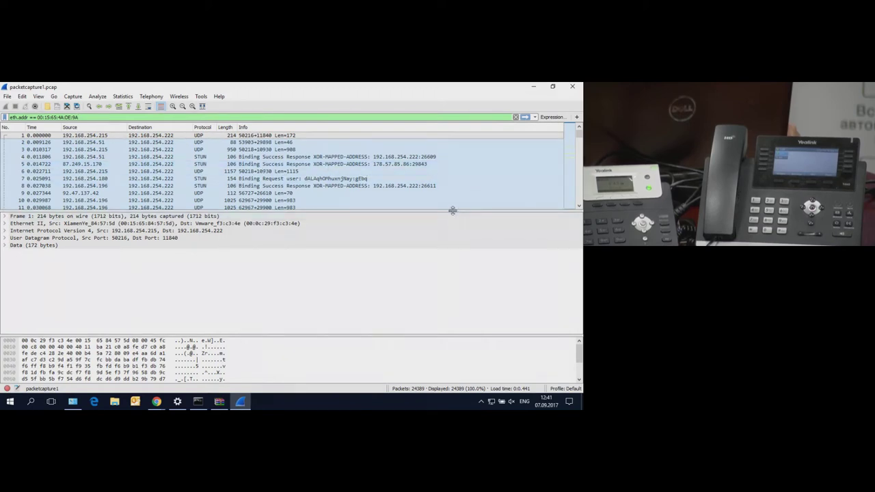
- Enlarge the packet list and examine the captured packets of packetcapture1.pcap for traffic belonging to the phone
drag(453, 209, 445, 242)
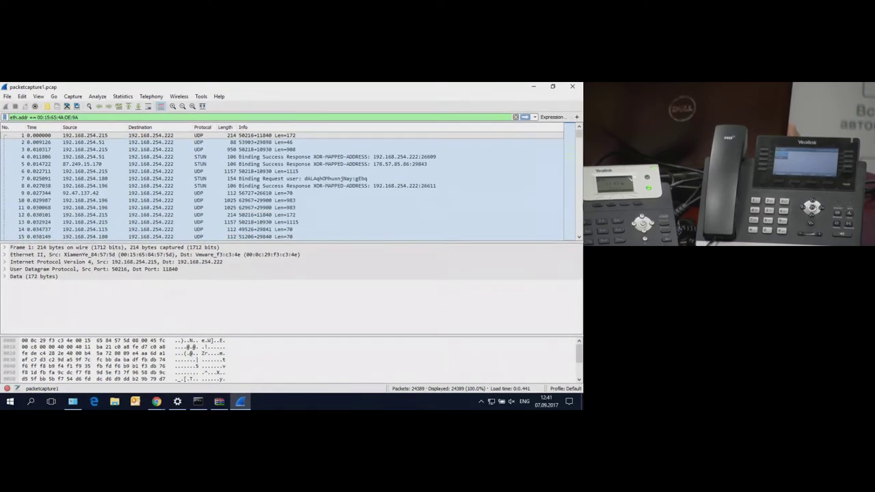
click(579, 239)
click(579, 239)
click(579, 238)
click(579, 239)
click(579, 238)
click(579, 238)
click(579, 239)
click(579, 239)
click(579, 238)
click(579, 239)
click(579, 239)
click(579, 238)
click(579, 239)
click(579, 239)
click(579, 239)
click(579, 239)
click(579, 239)
click(579, 239)
click(579, 238)
click(579, 239)
click(579, 239)
click(579, 238)
click(579, 239)
click(579, 239)
click(579, 239)
click(579, 239)
click(579, 238)
click(579, 239)
click(579, 239)
click(579, 238)
click(579, 238)
click(579, 239)
click(579, 239)
click(579, 238)
click(579, 239)
click(579, 239)
click(579, 239)
click(579, 239)
click(579, 239)
click(579, 239)
click(579, 239)
click(579, 238)
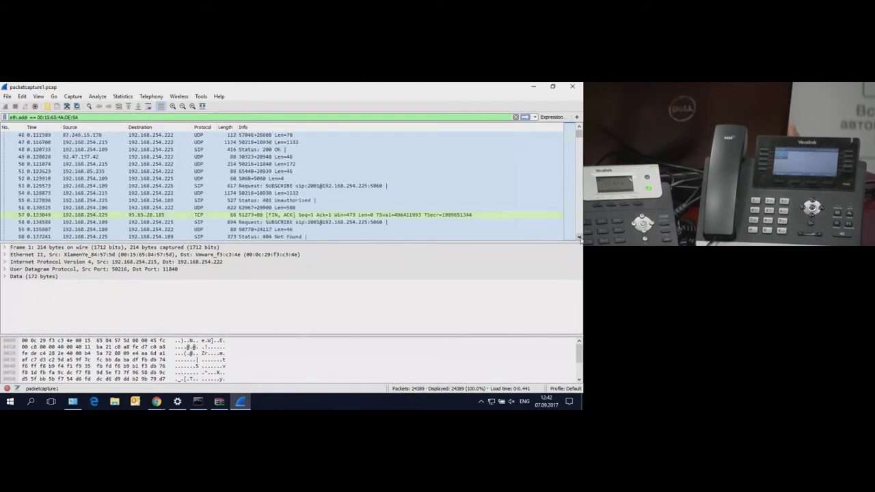
click(579, 239)
click(579, 239)
drag(579, 239, 579, 239)
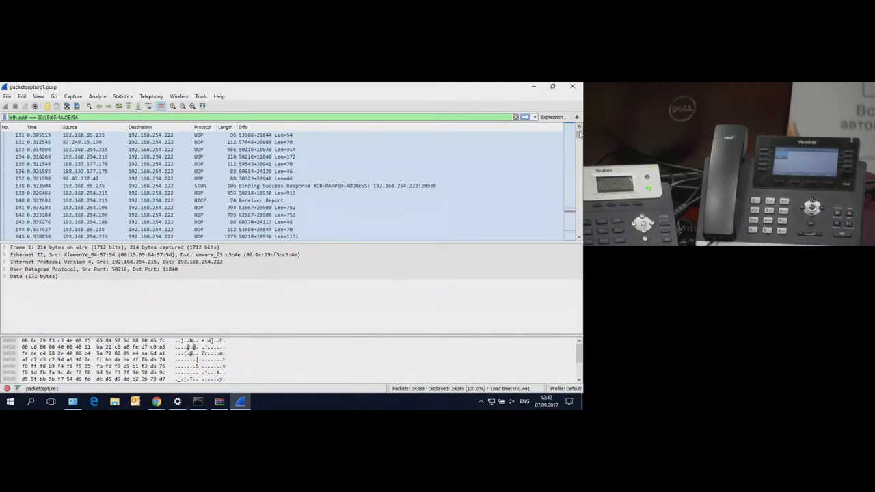
drag(579, 135, 580, 175)
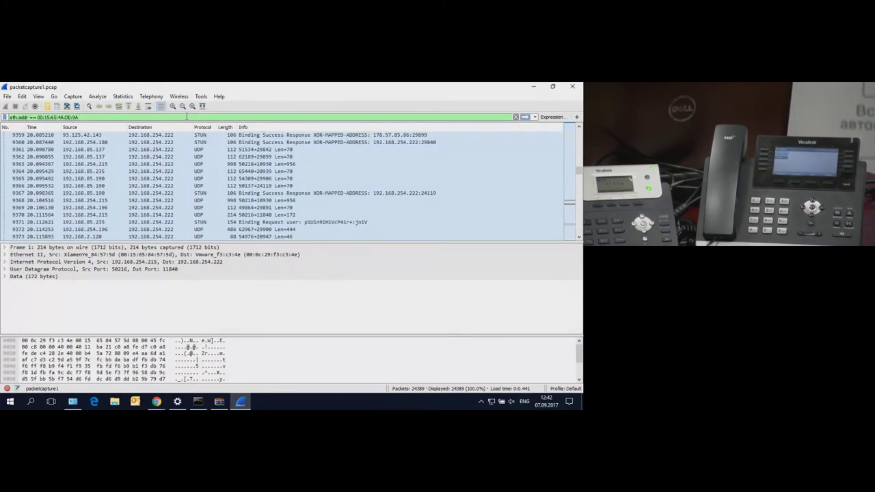
- Extend the display filter with && sip and apply it to isolate the phone's SIP packets
text(&&)
text(sip)
key(Return)
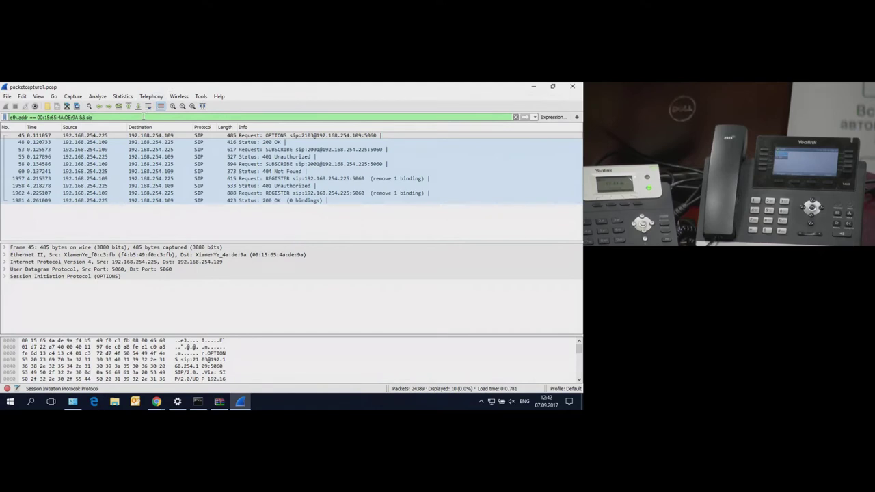
- Change the protocol condition in the display filter from sip to tftp and apply it
key(BackSpace)
key(BackSpace)
key(BackSpace)
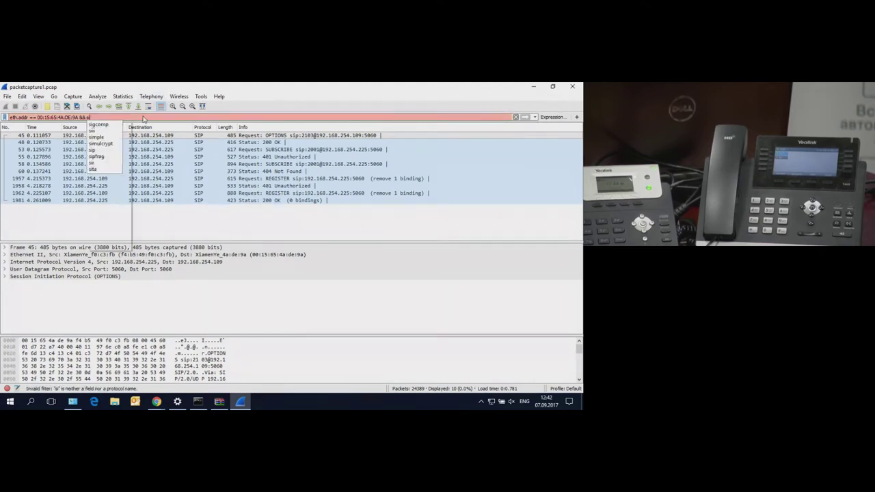
text(tft)
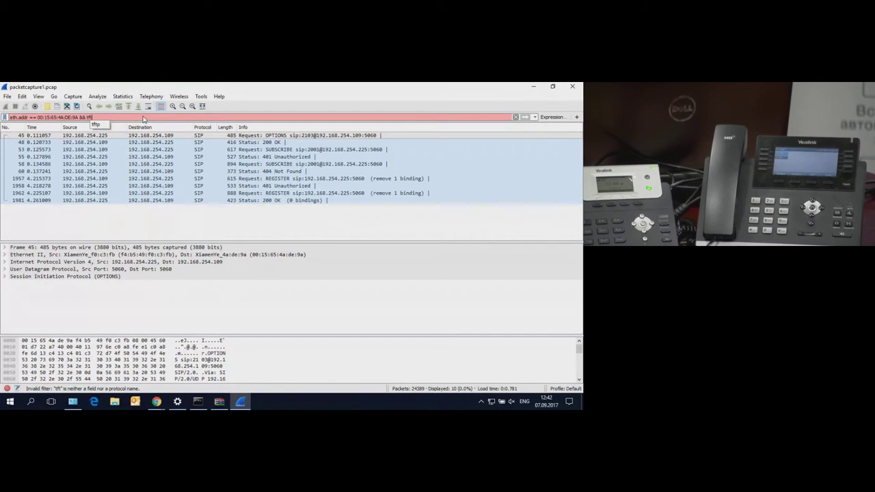
text(p)
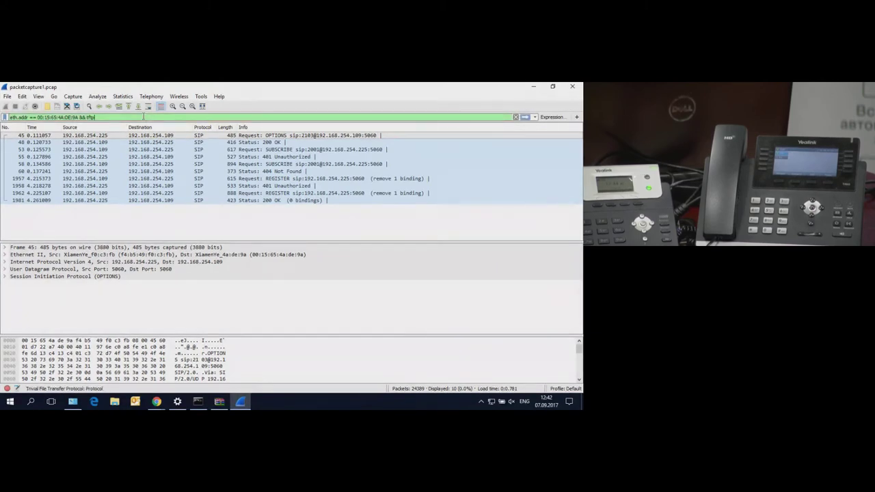
key(Return)
- Remove the && tftp condition from the display filter, keeping only the MAC address expression
key(BackSpace)
key(BackSpace)
key(BackSpace)
key(BackSpace)
key(BackSpace)
key(BackSpace)
key(BackSpace)
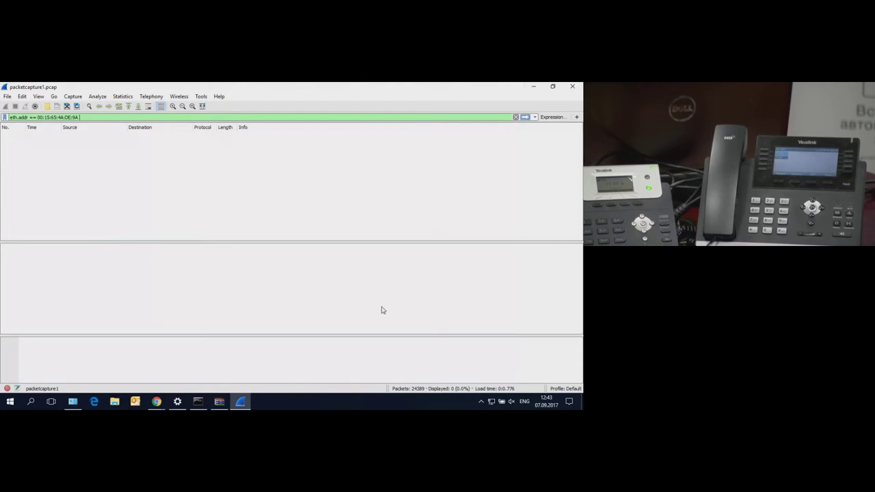
- Switch to the WinRAR archive and load packetcapture2.pcap in a second Wireshark window
click(220, 403)
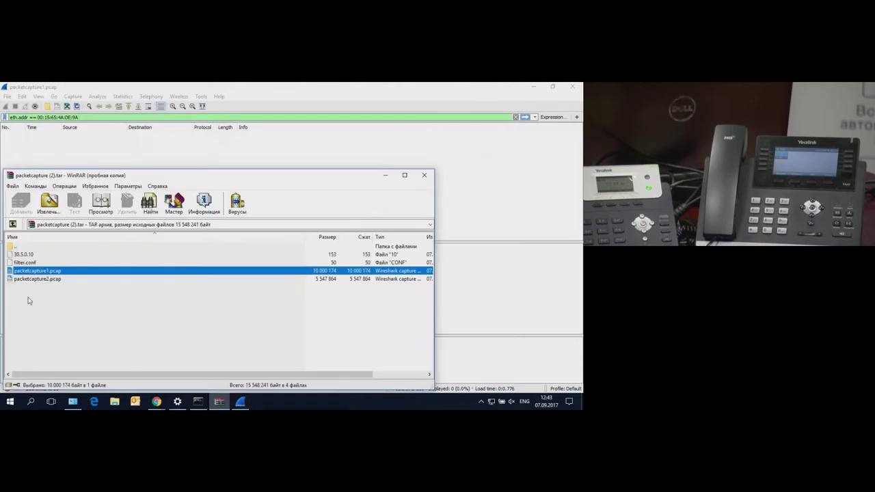
double_click(32, 280)
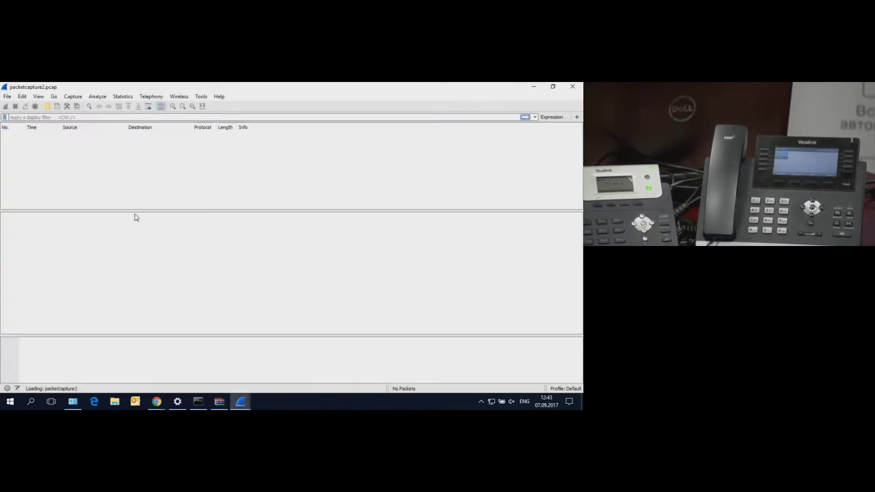
click(246, 404)
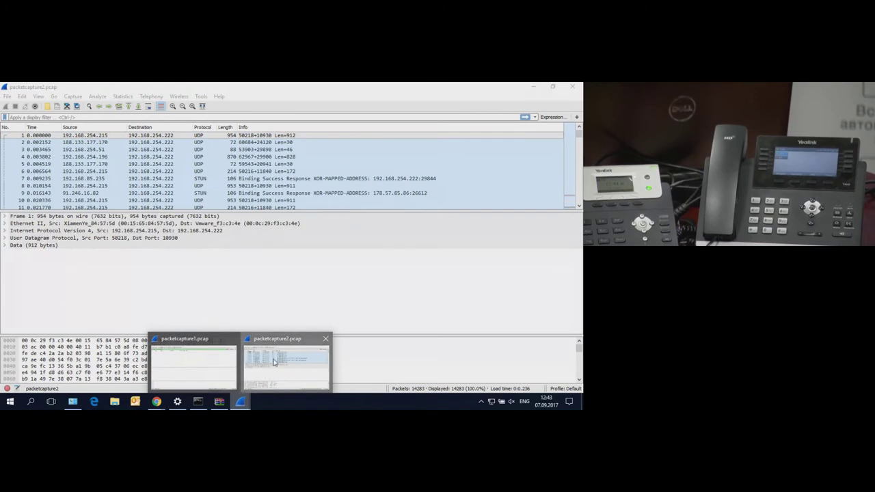
click(262, 377)
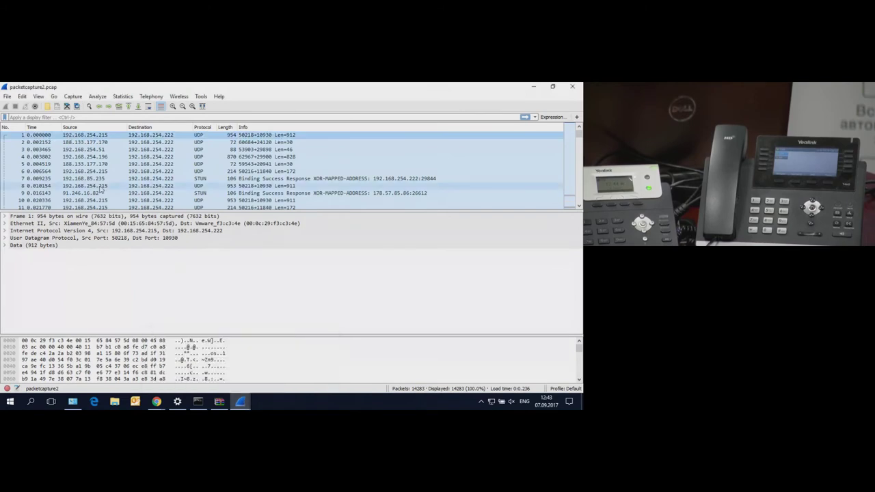
- Return to the packetcapture1.pcap window and copy its MAC address display filter
click(247, 402)
click(278, 375)
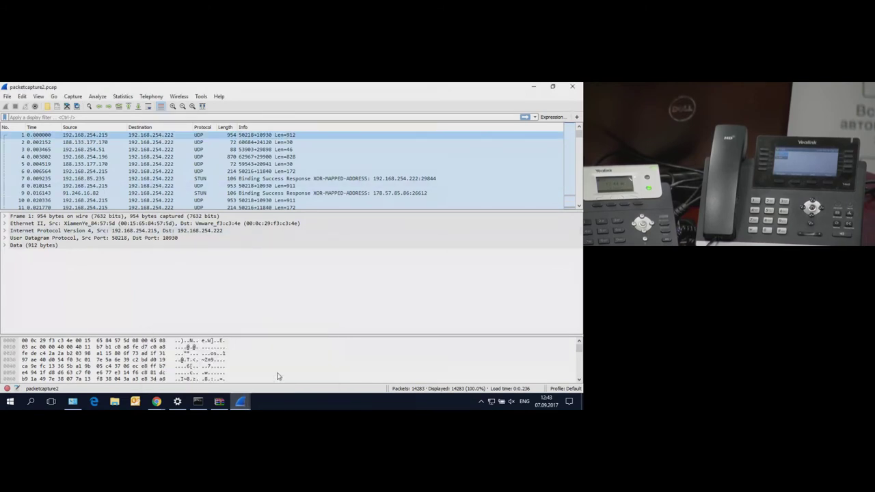
click(240, 402)
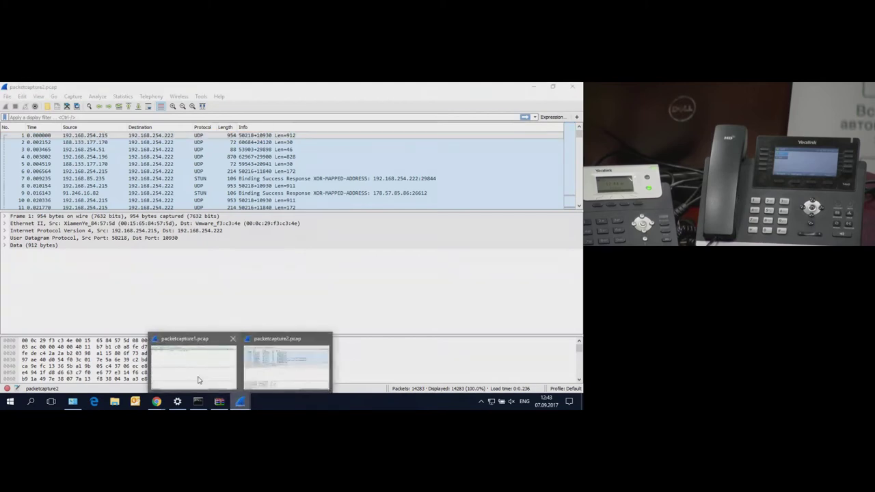
click(198, 381)
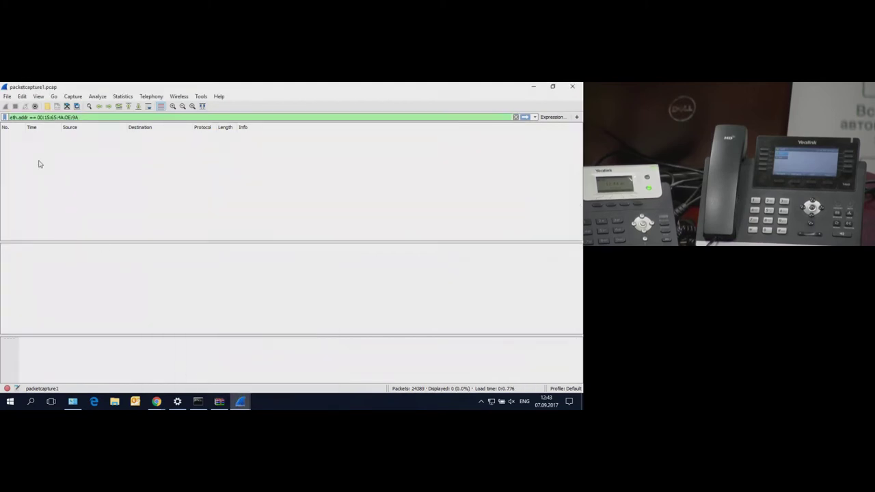
key(ctrl+slash)
key(ctrl+c)
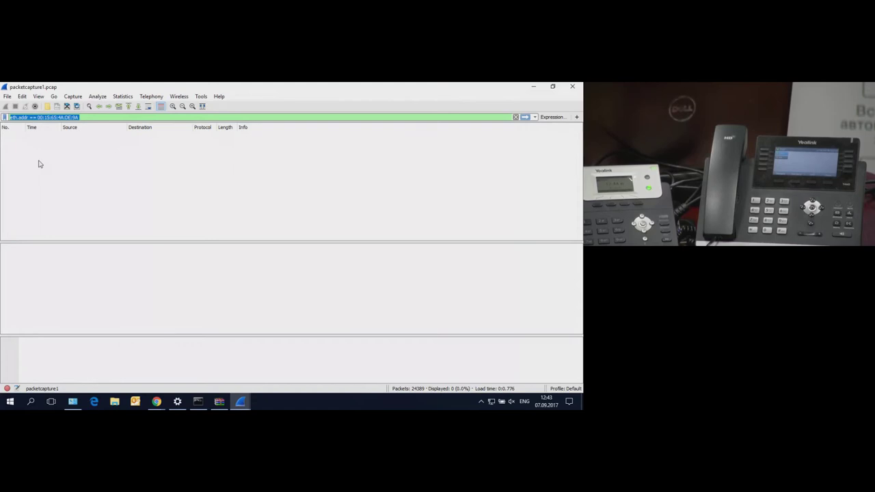
- Paste the filter eth.addr == 00:15:65:4A:DE:9A into the packetcapture2.pcap window and apply it
click(240, 402)
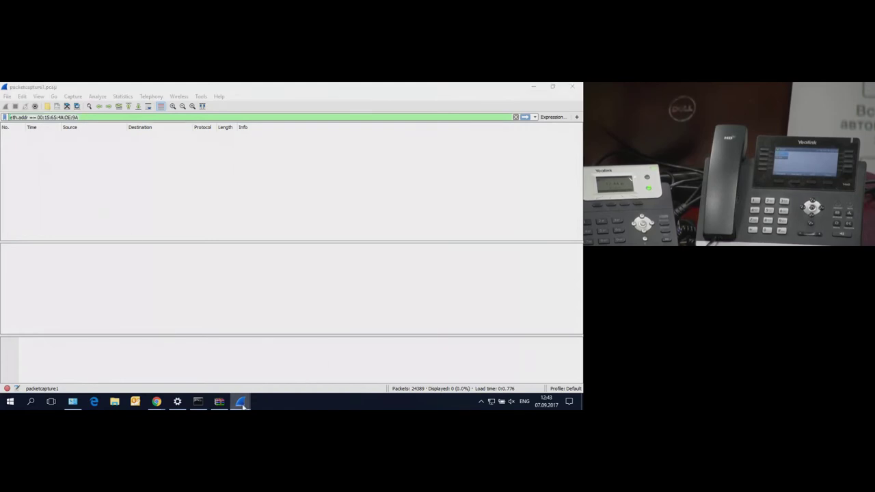
click(287, 361)
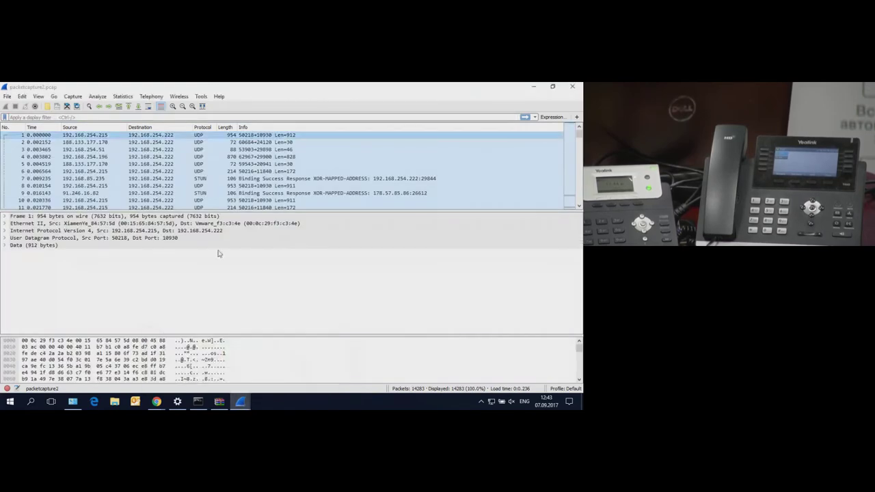
click(221, 117)
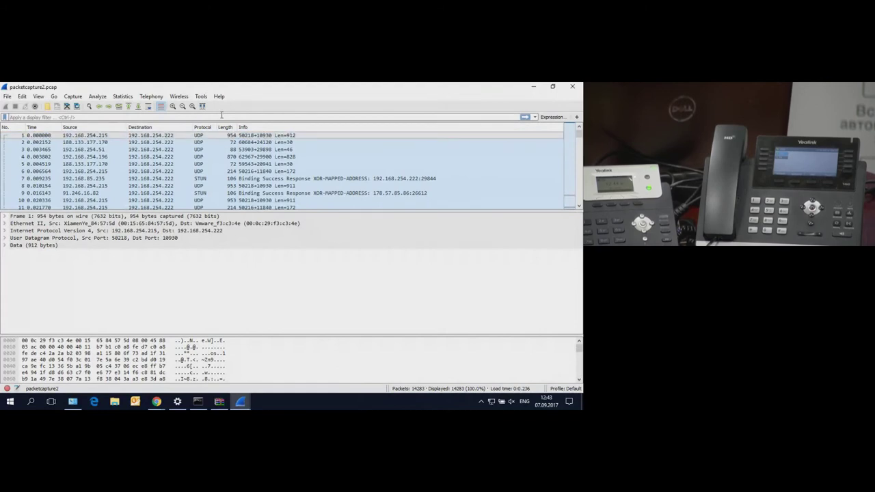
key(ctrl+v)
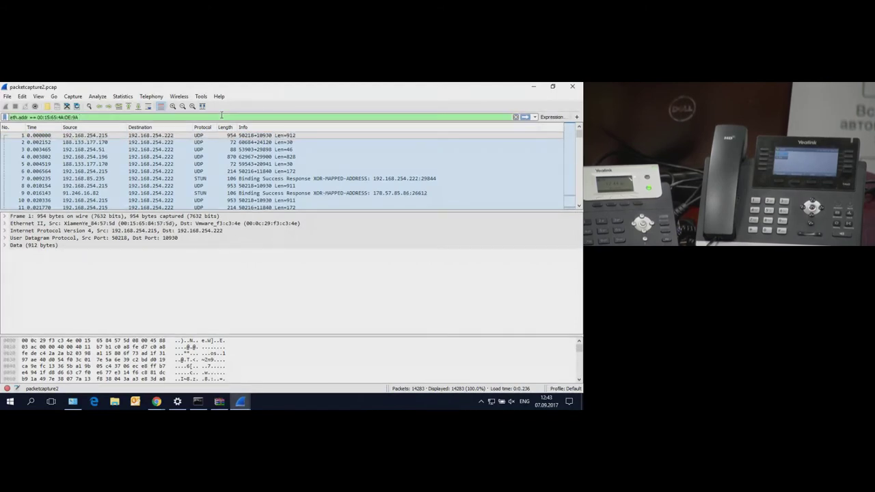
key(Return)
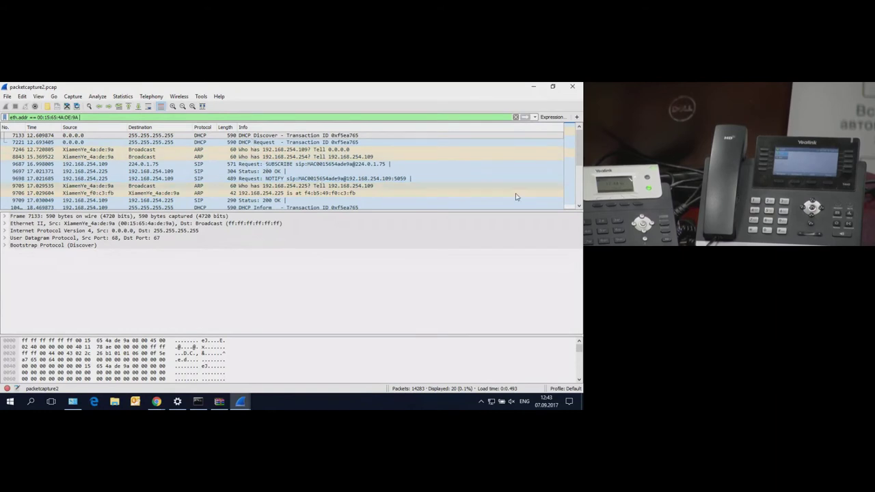
- Examine the phone's filtered packets and select the TFTP read request for 0015654ade9a.cfg
click(579, 206)
click(578, 206)
click(578, 206)
click(579, 206)
click(578, 205)
click(578, 205)
click(578, 205)
click(579, 205)
click(579, 206)
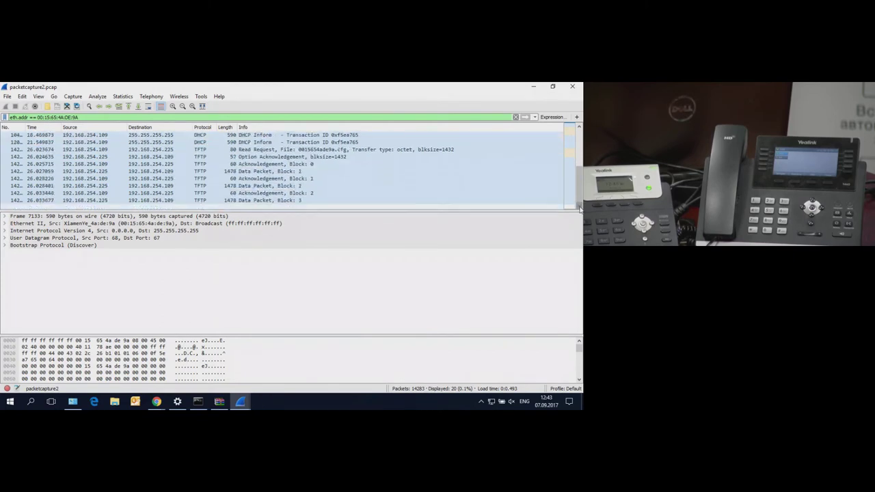
click(337, 151)
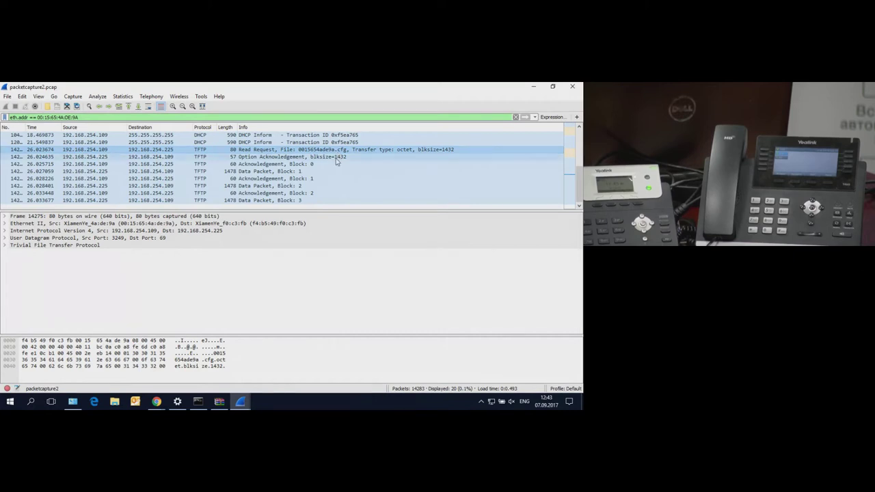
- Expand the Trivial File Transfer Protocol details of the read request packet and select its Source File field
click(4, 245)
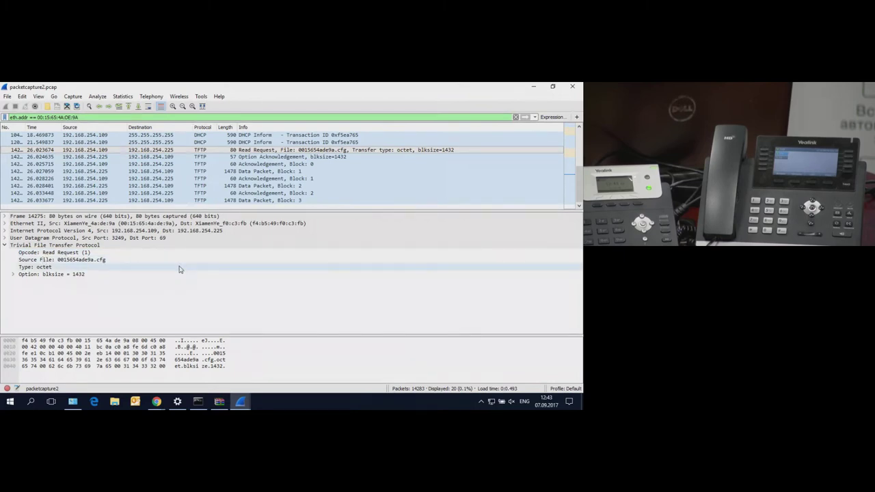
click(103, 262)
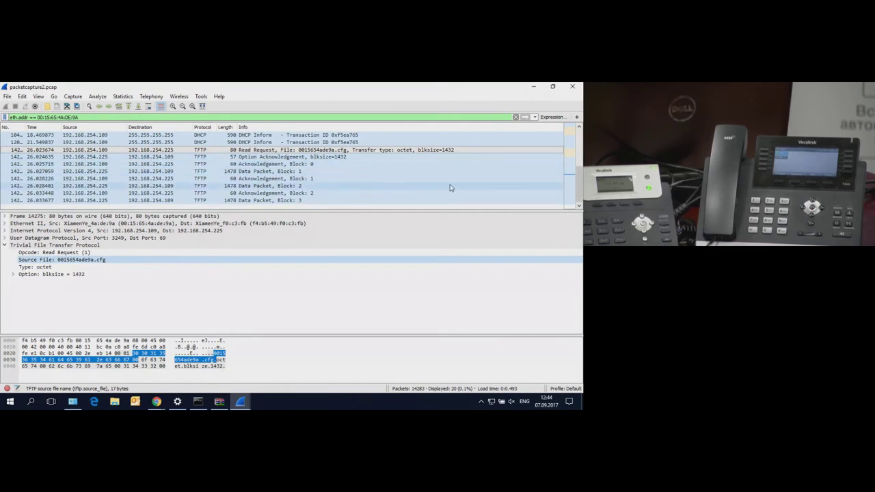
- Select the SIP NOTIFY request sent to the phone and expand its Session Initiation Protocol message header
click(577, 180)
drag(578, 180, 579, 156)
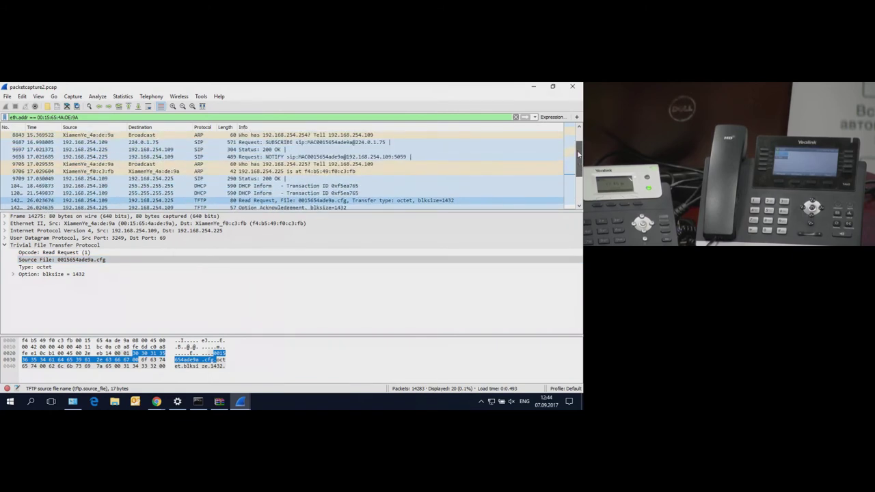
click(417, 158)
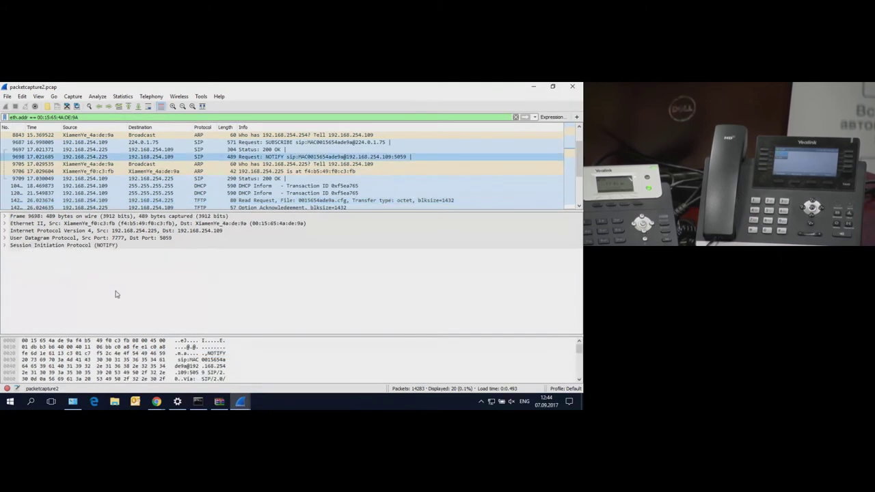
click(6, 246)
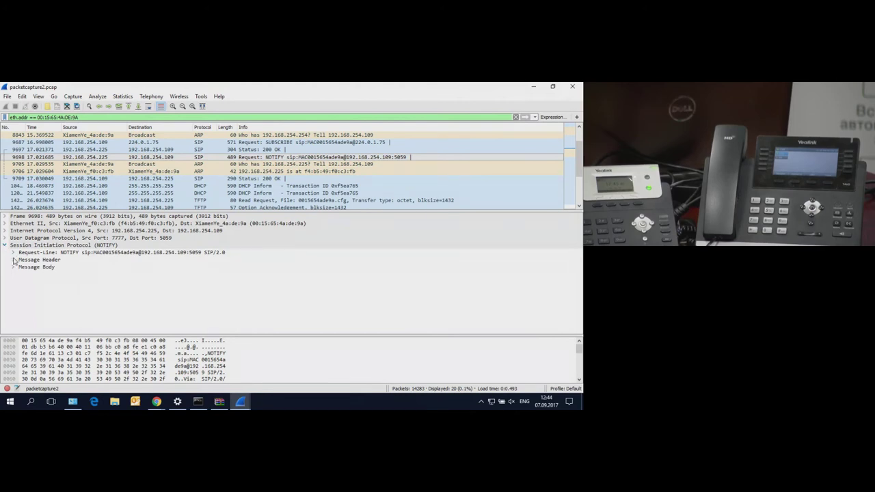
click(14, 261)
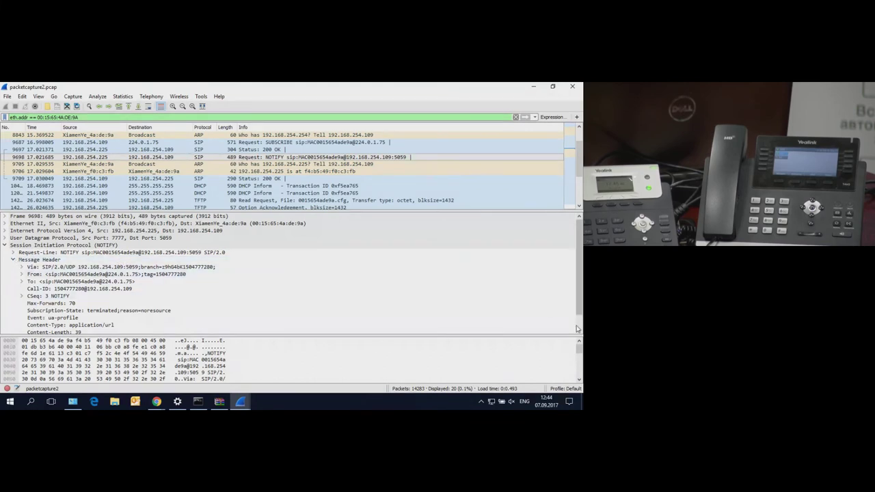
- Expand the NOTIFY packet's message body and select the TFTP URL of the configuration file
scroll(578, 333, down, 1)
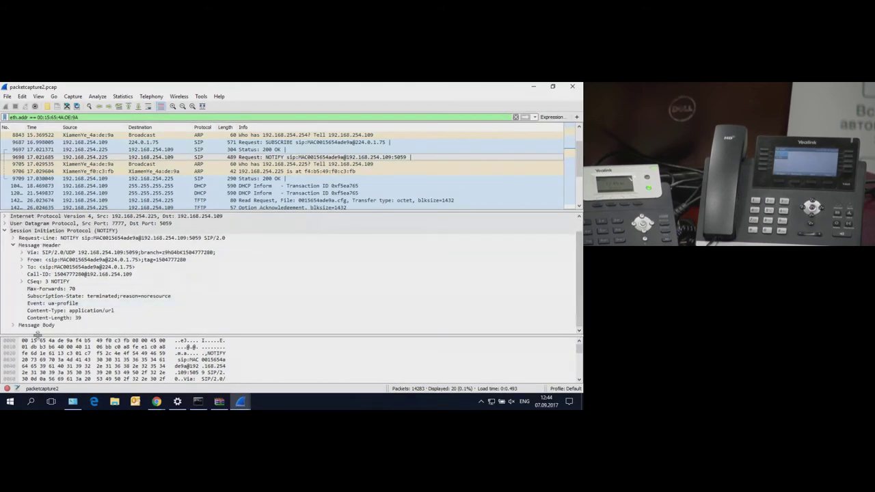
click(14, 325)
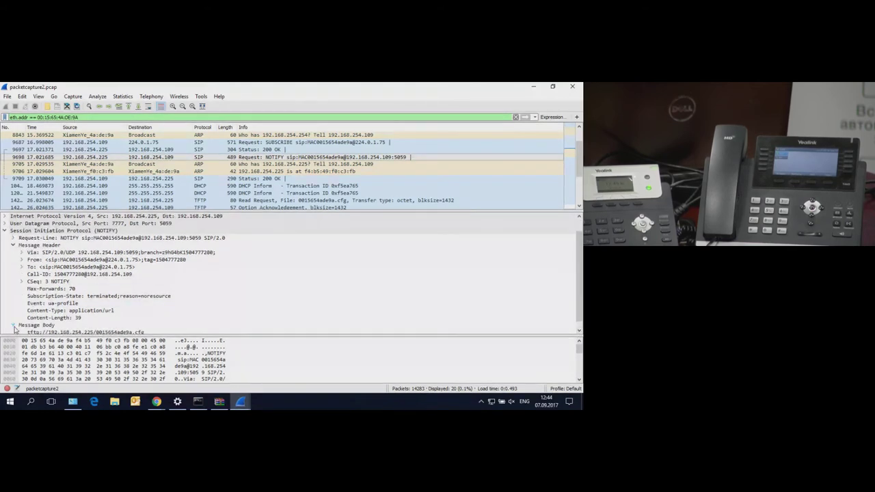
click(578, 331)
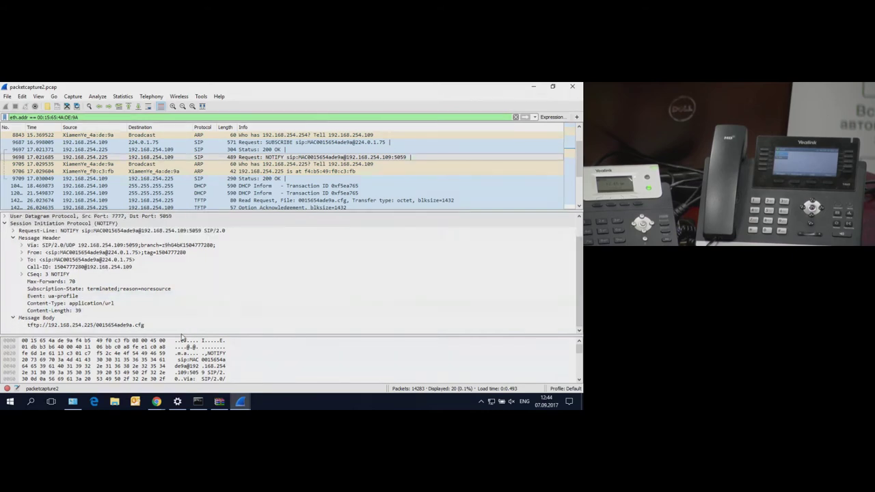
click(136, 325)
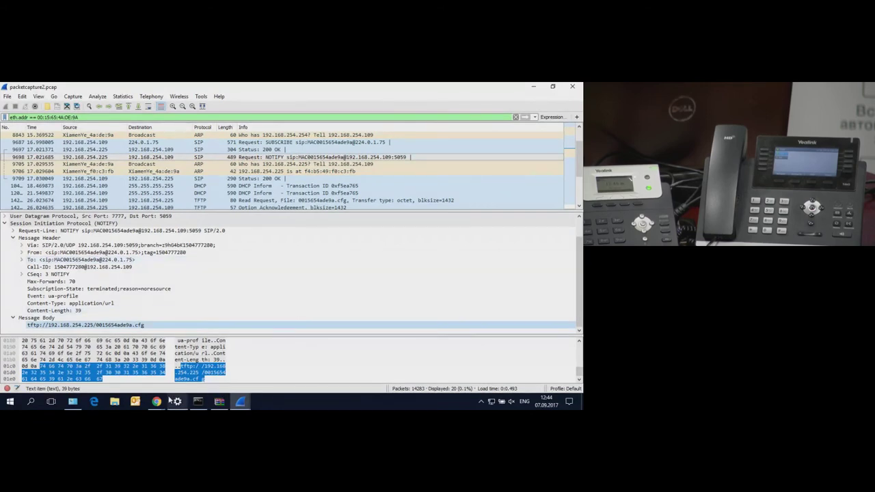
- Switch to the Yeastar S50 page in Chrome and bring the auto-provisioning device list (Автоматическая настройка) to the front
mouse_move(156, 402)
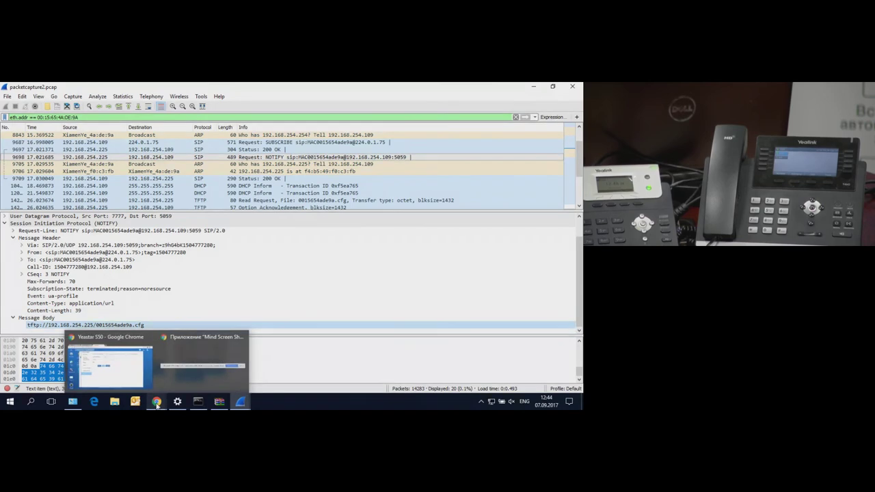
click(156, 402)
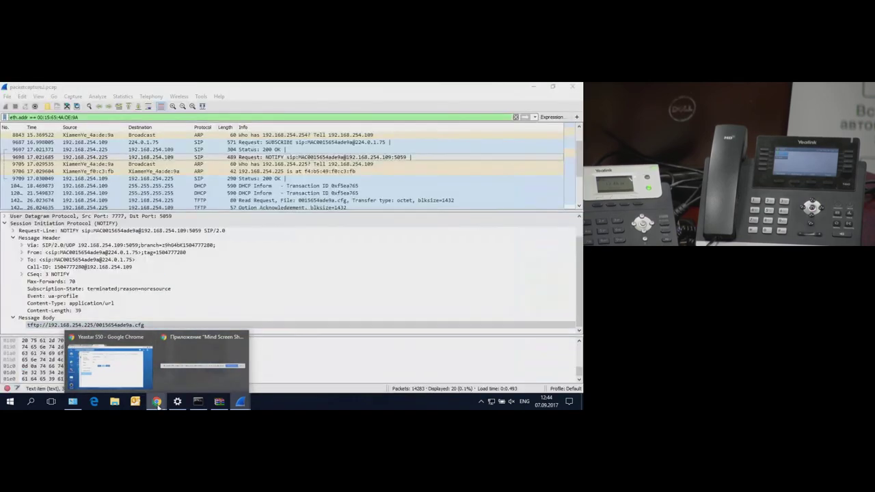
click(133, 382)
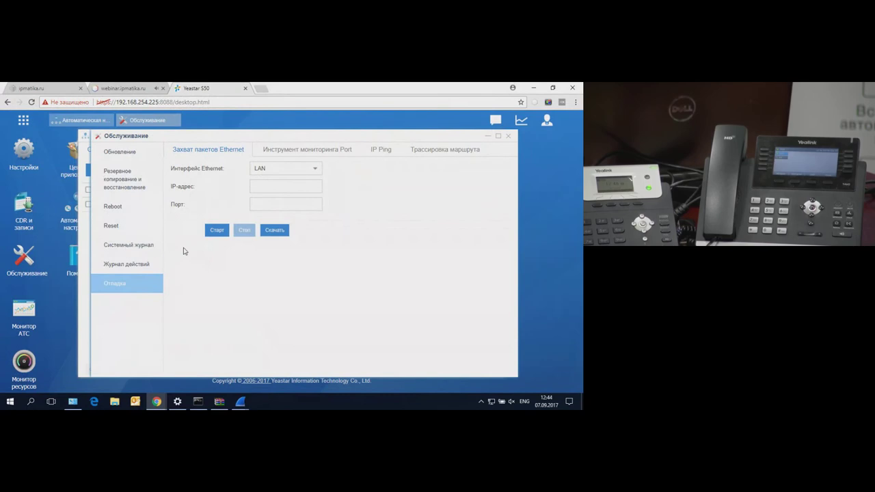
click(88, 323)
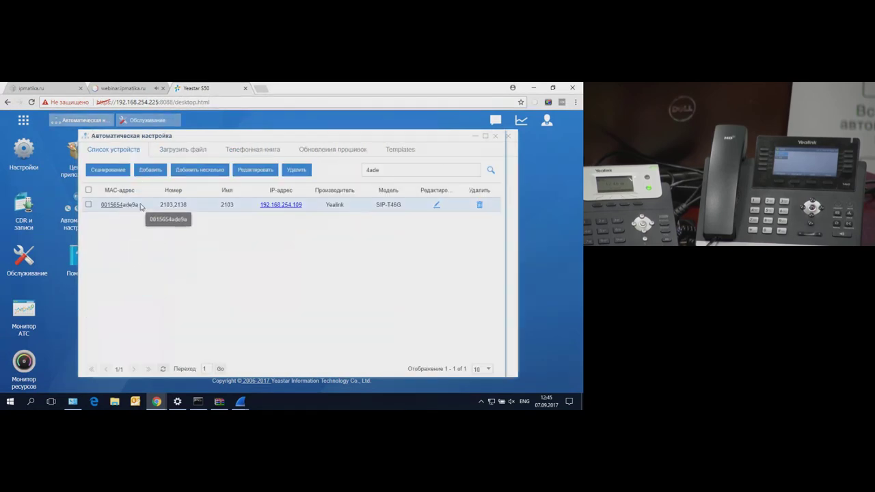
- Switch to the webinar.ipmatika.ru conference page
click(125, 88)
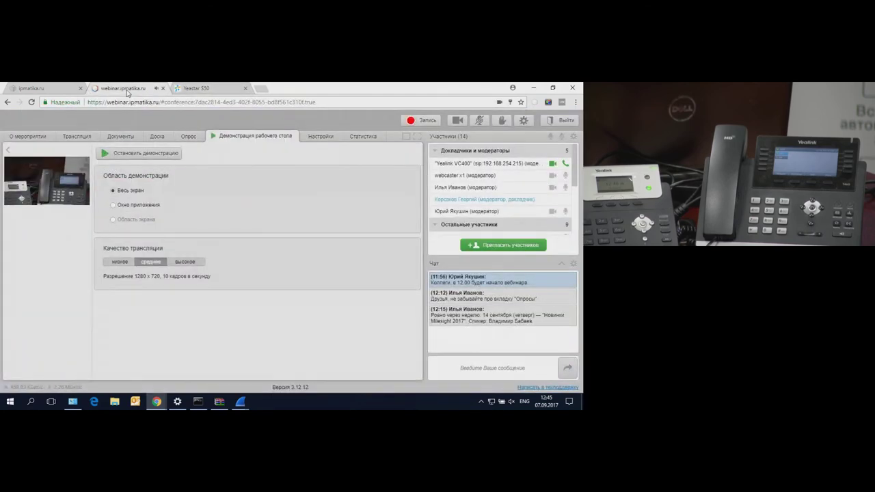